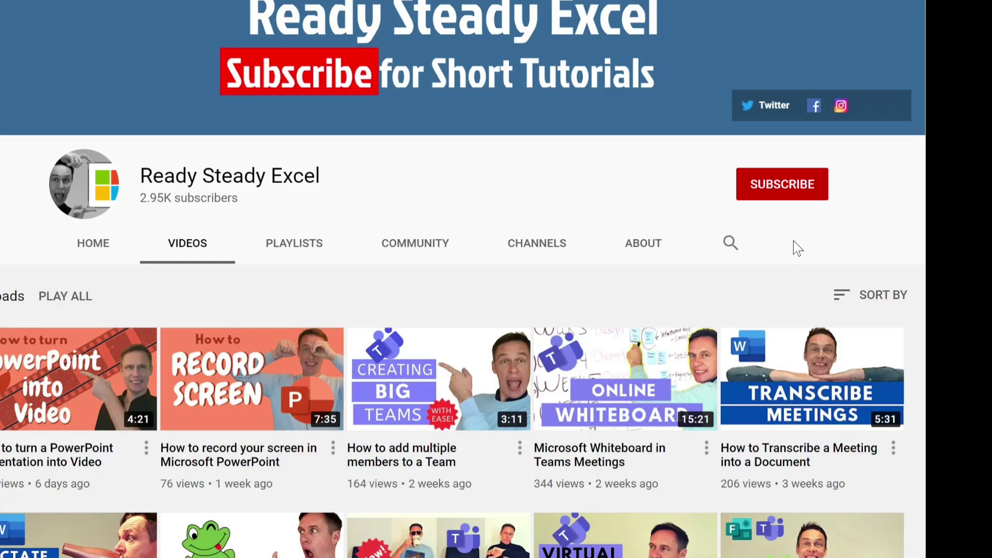
Subscribe to the Ready Steady Excel channel with notifications set to All.
click(797, 191)
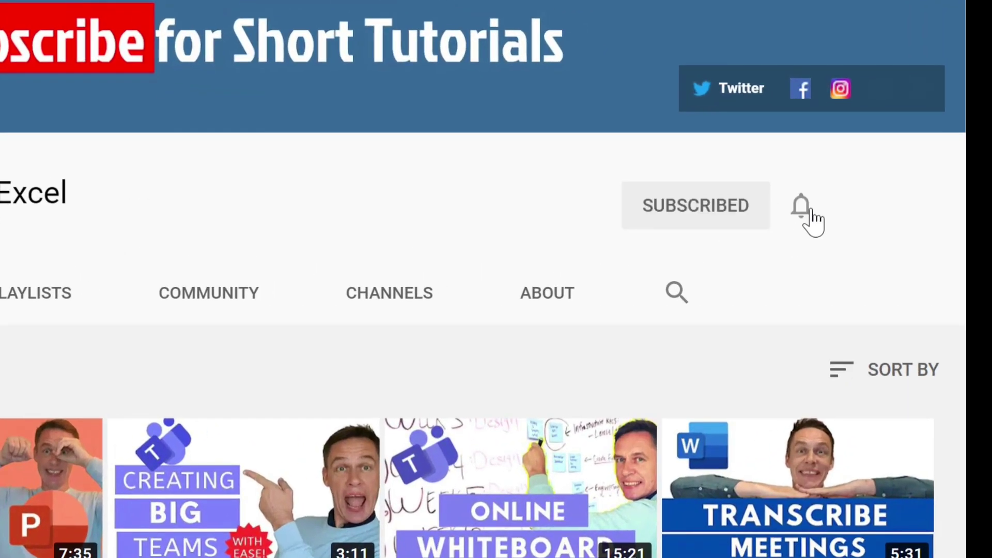
click(803, 212)
click(786, 264)
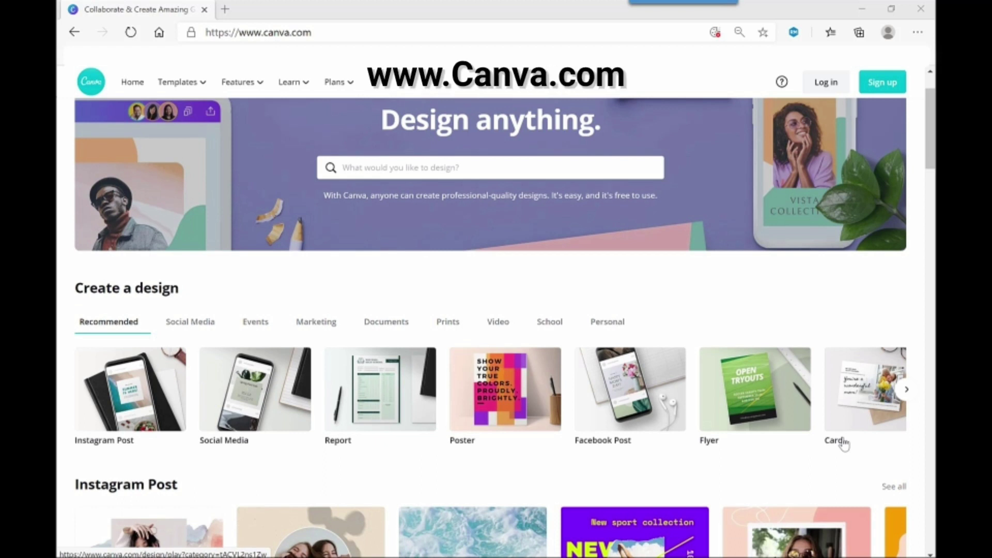
Scroll down through the templates on the Canva homepage.
scroll(843, 444, down, 3)
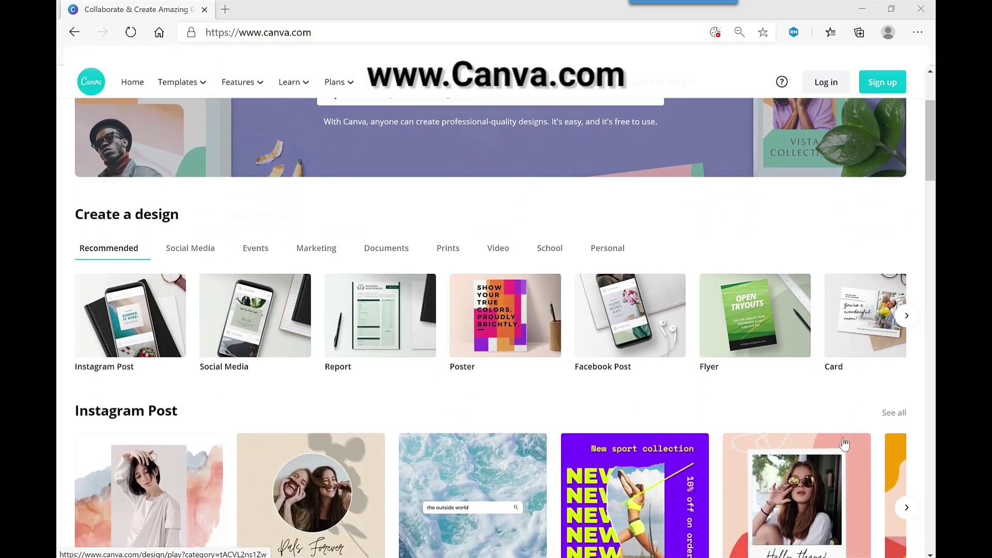
scroll(843, 443, down, 6)
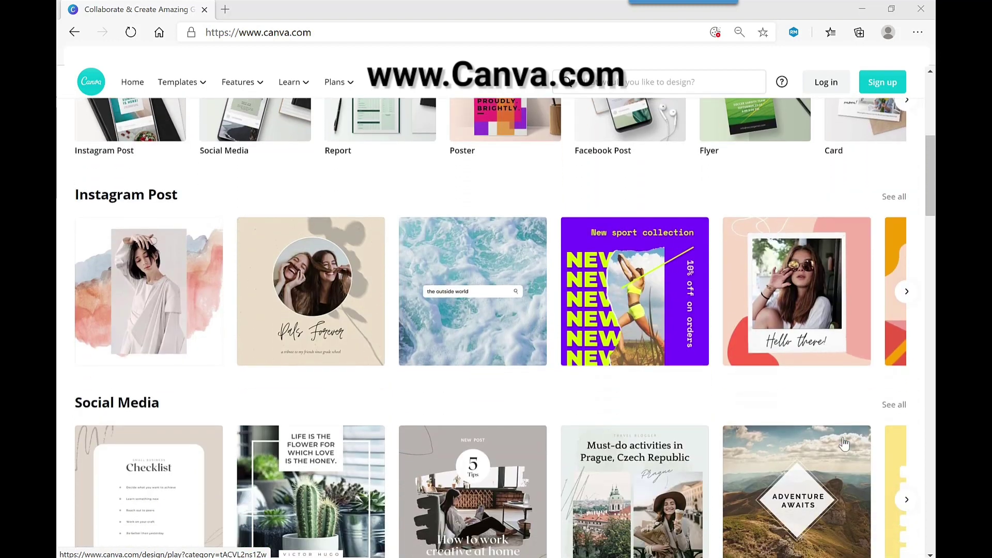
scroll(844, 443, down, 6)
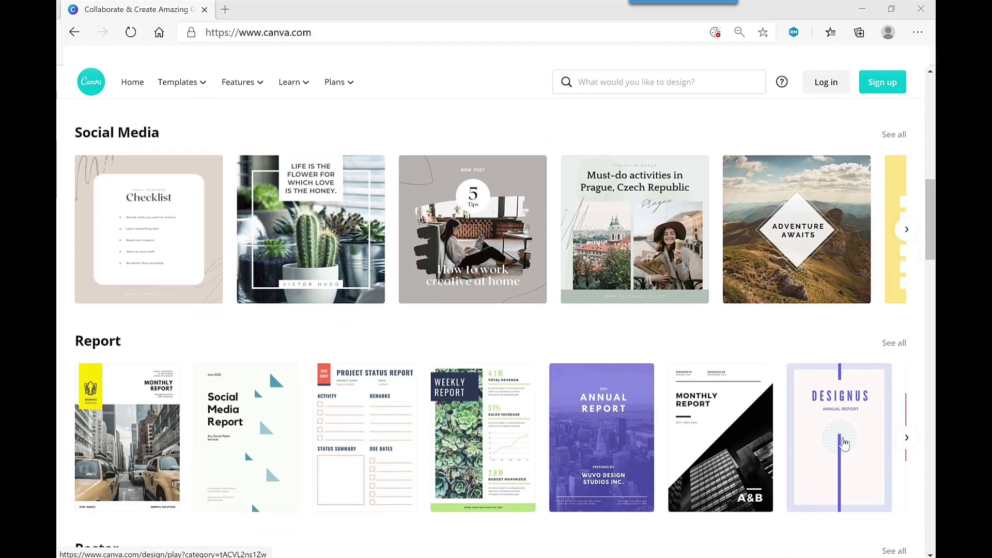
scroll(843, 443, down, 5)
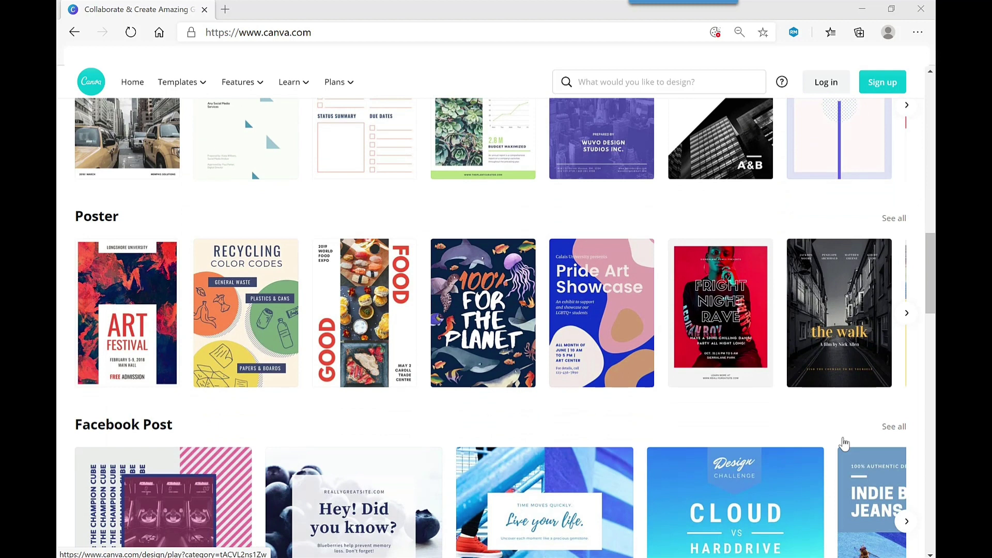
scroll(843, 443, down, 6)
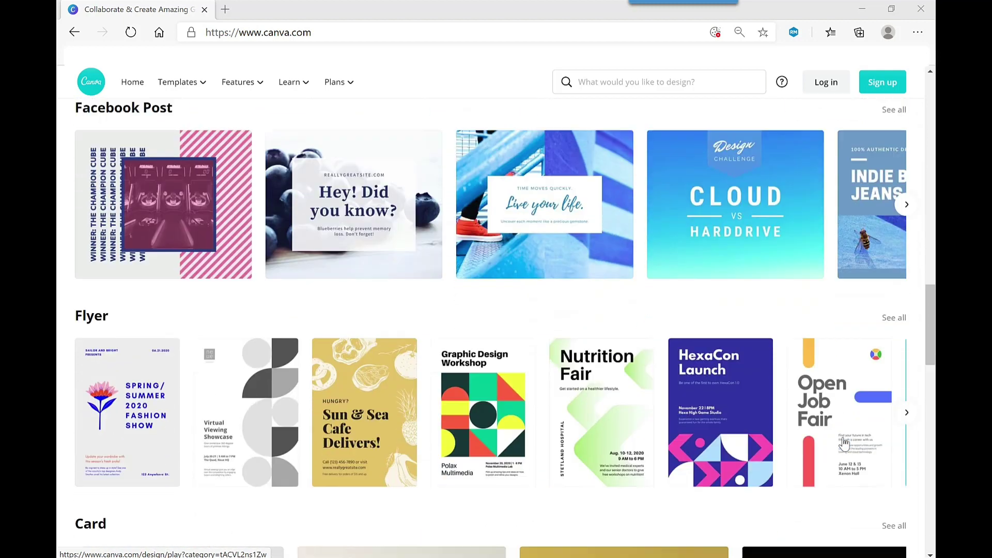
scroll(843, 443, down, 1)
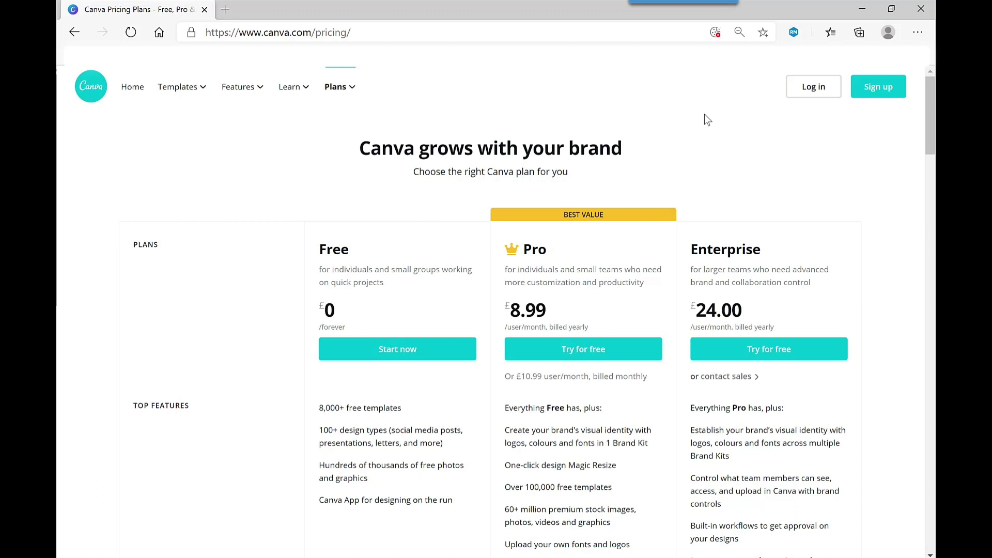
scroll(705, 115, down, 2)
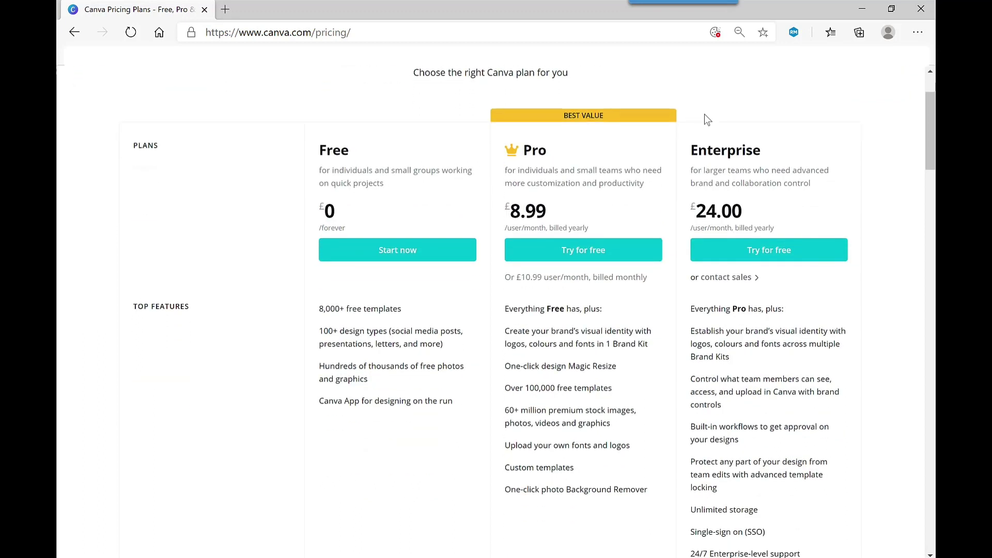
scroll(706, 116, down, 1)
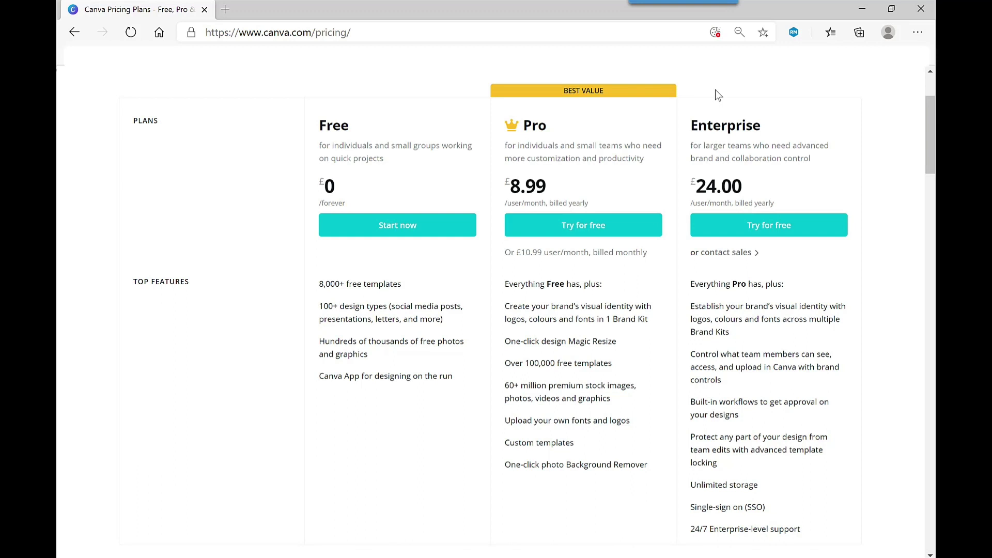
scroll(716, 93, up, 3)
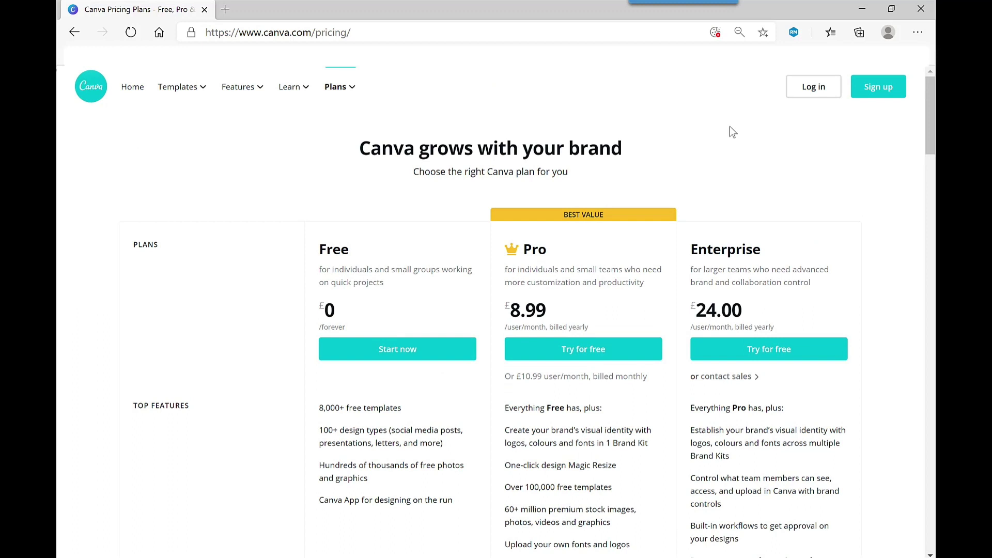
Log in and search 'back' to bring up Zoom Virtual Background templates.
click(810, 93)
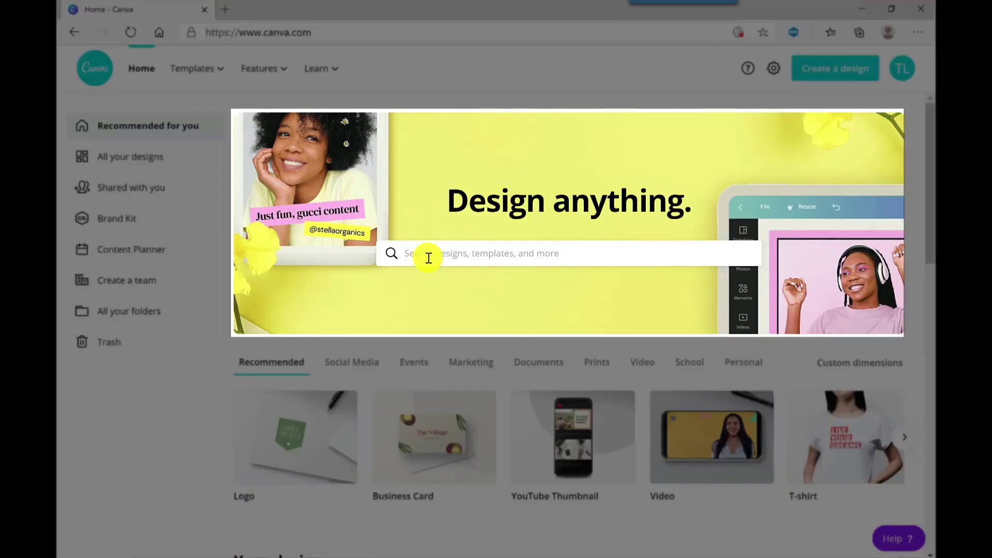
click(429, 258)
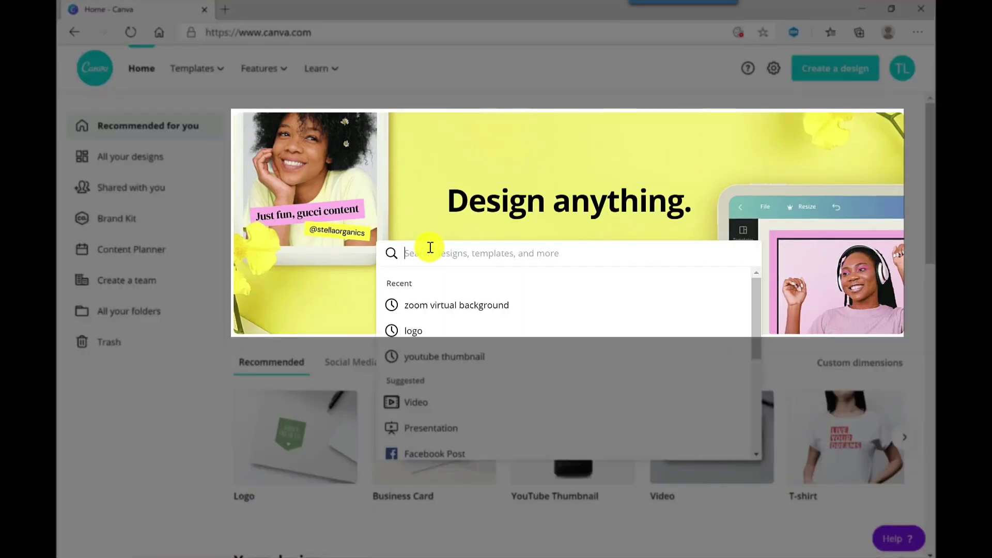
text(back)
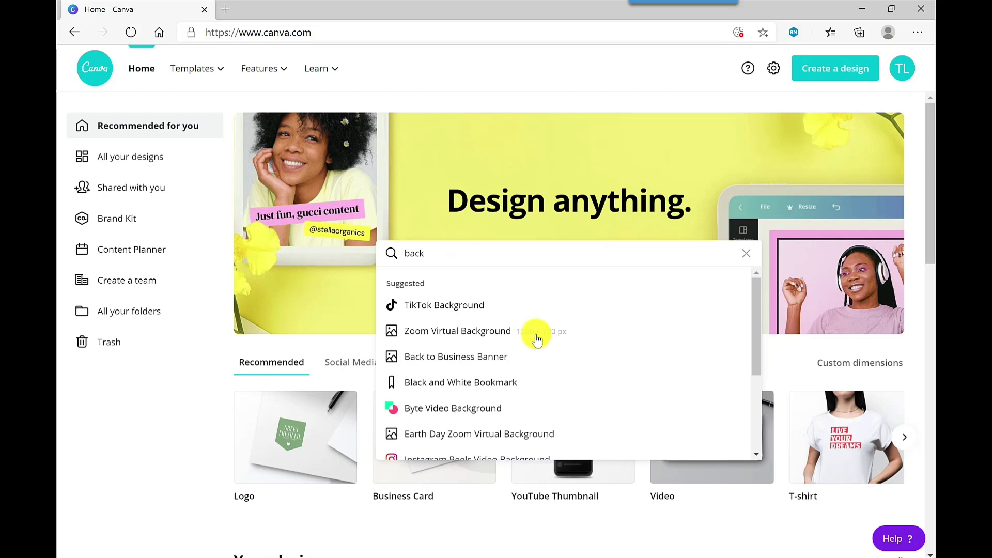
click(538, 336)
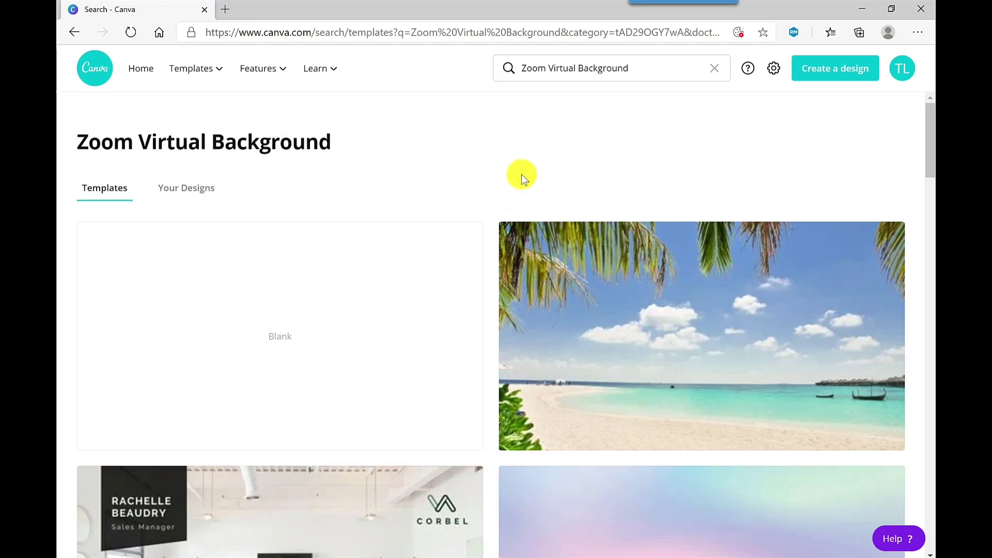
Zoom the page out and browse the Zoom virtual background template grid.
key(ctrl+minus)
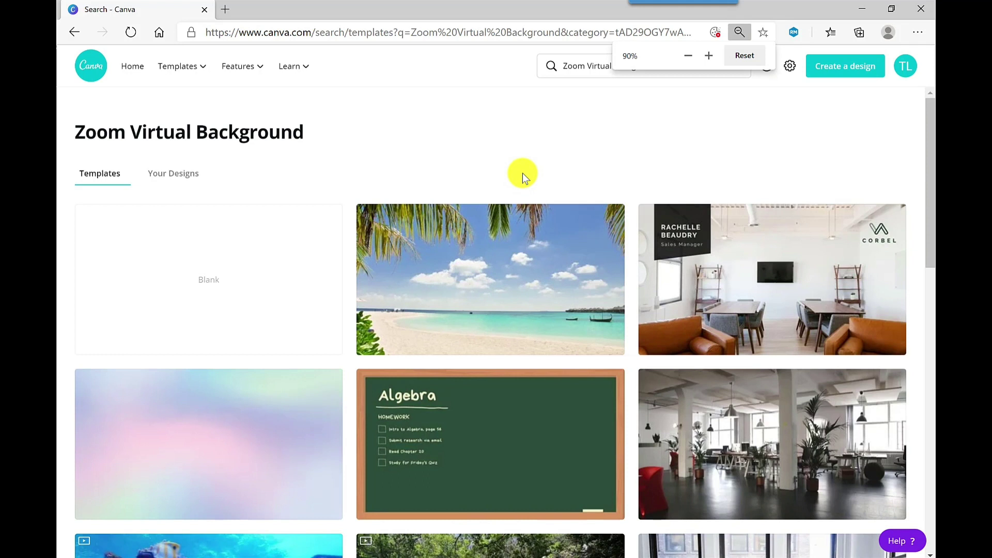
scroll(522, 174, down, 1)
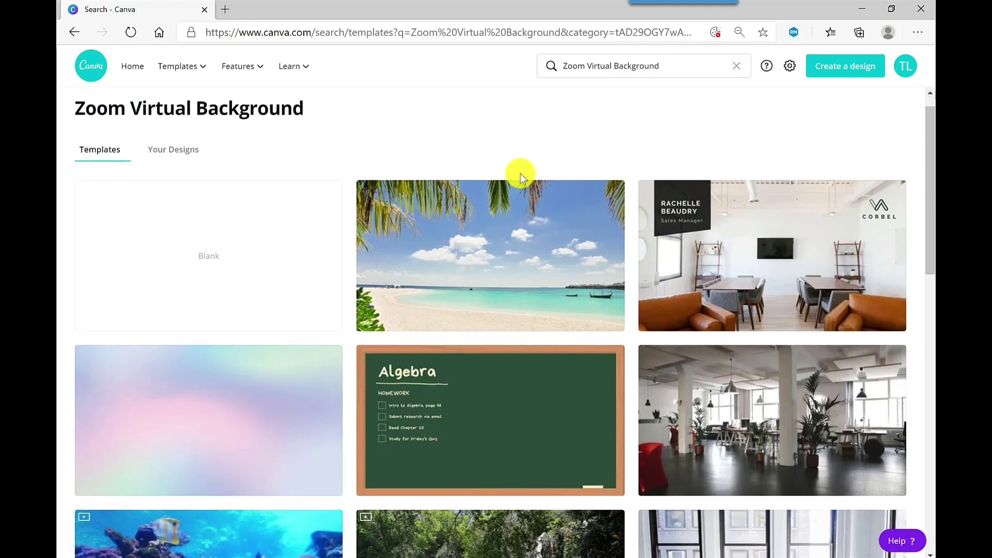
scroll(523, 170, down, 5)
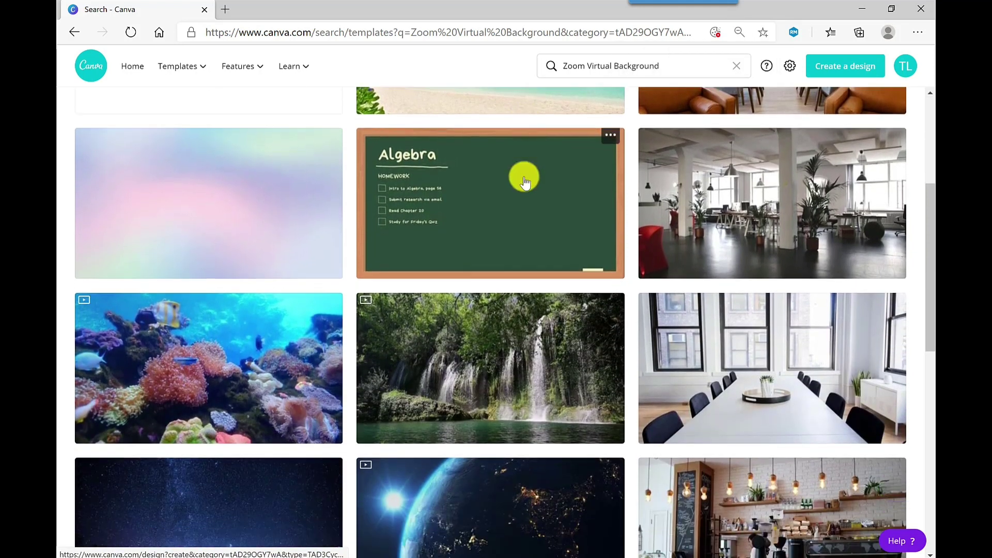
scroll(523, 177, down, 2)
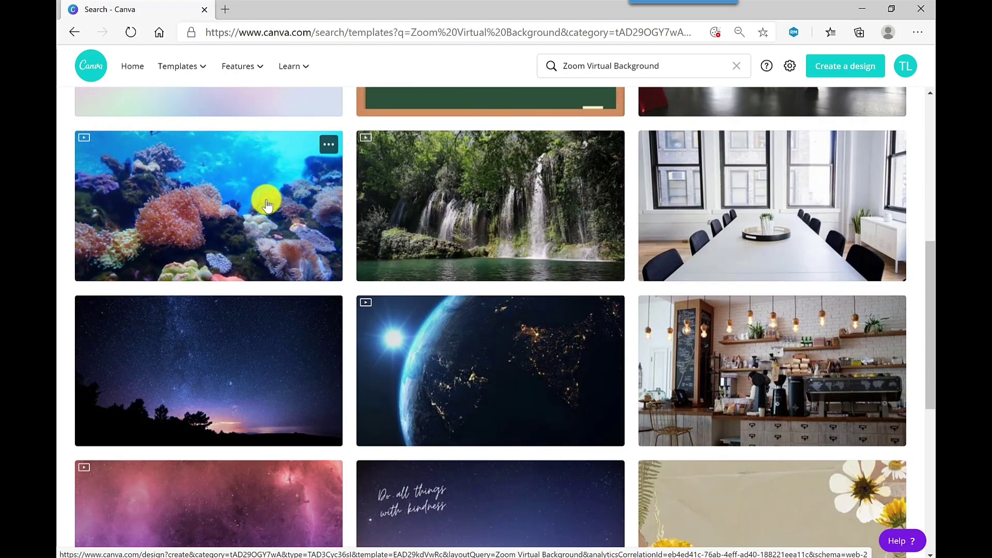
scroll(477, 295, up, 2)
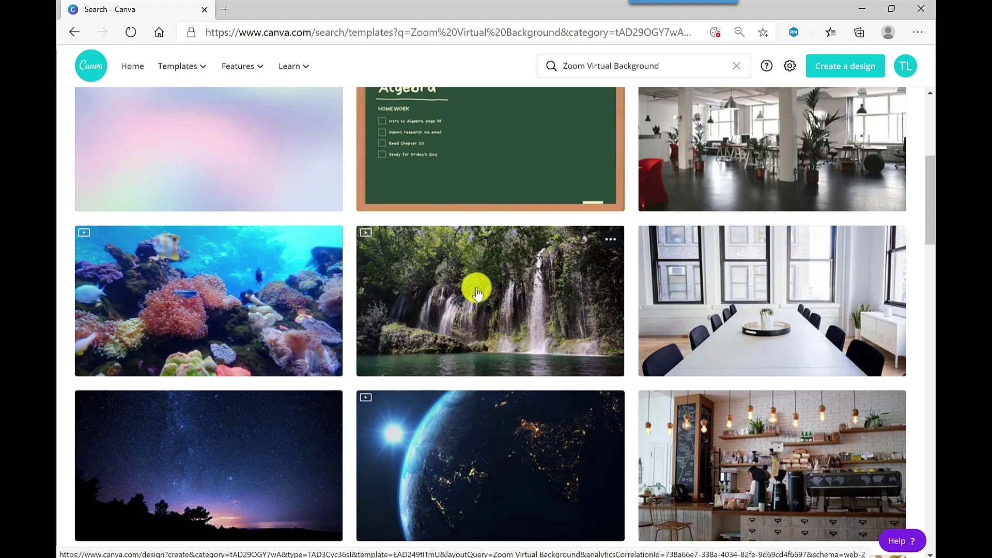
scroll(476, 293, up, 3)
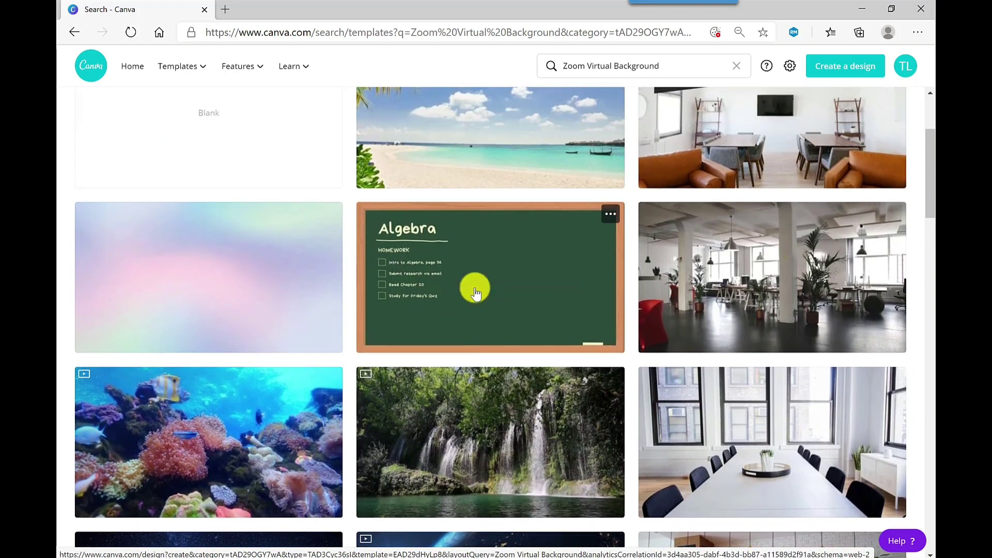
scroll(475, 287, up, 2)
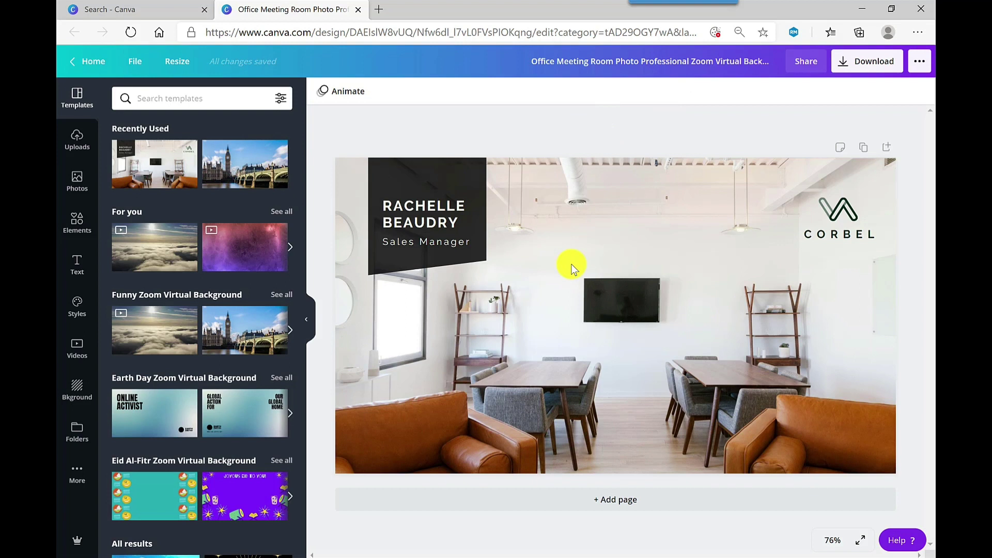
Replace the template's name heading with the presenter's full name.
click(415, 215)
click(415, 215)
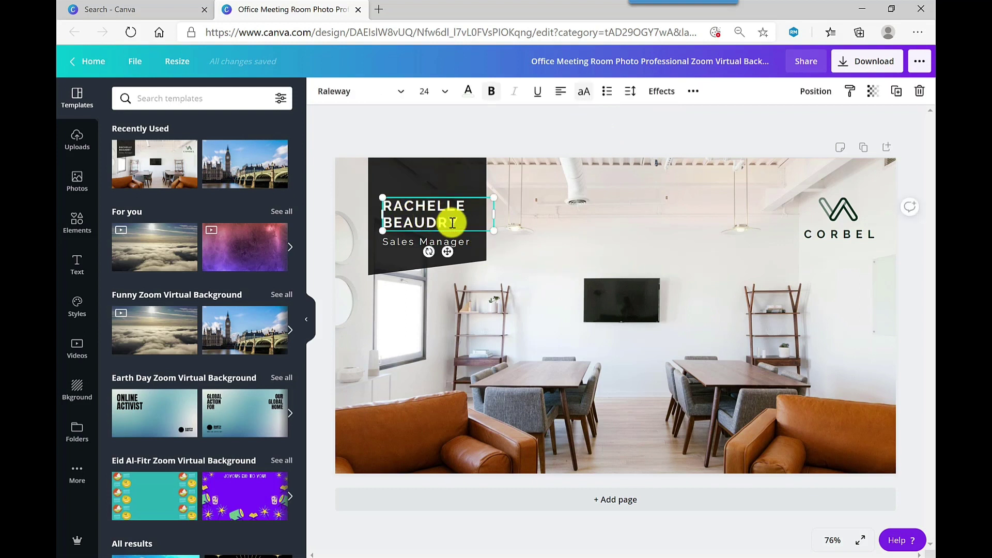
triple_click(417, 212)
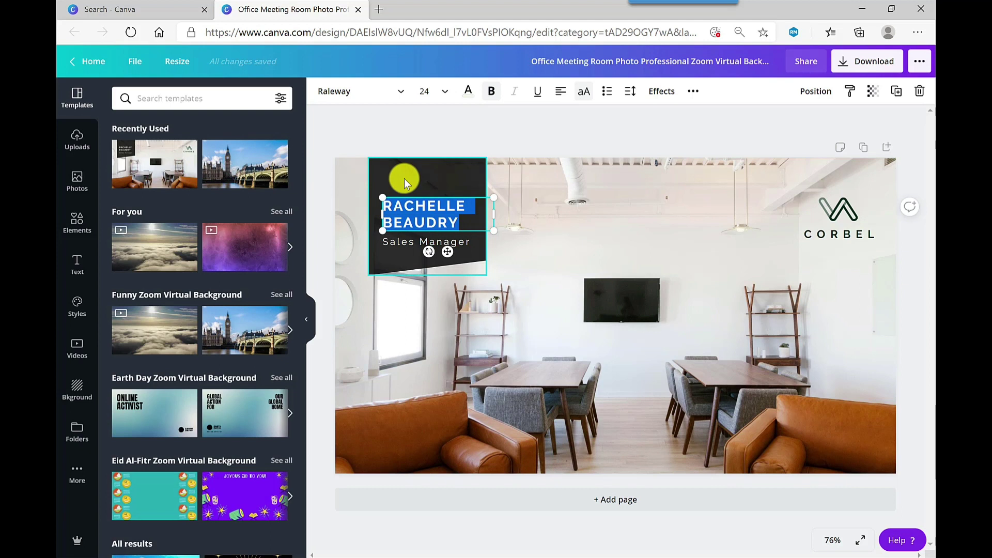
text(TONY LA)
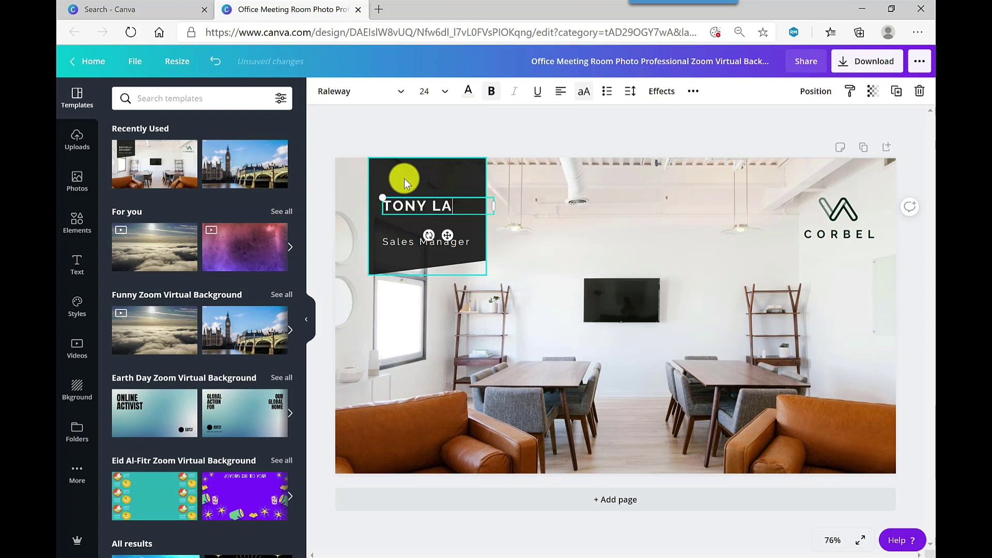
text(SKOWSKI)
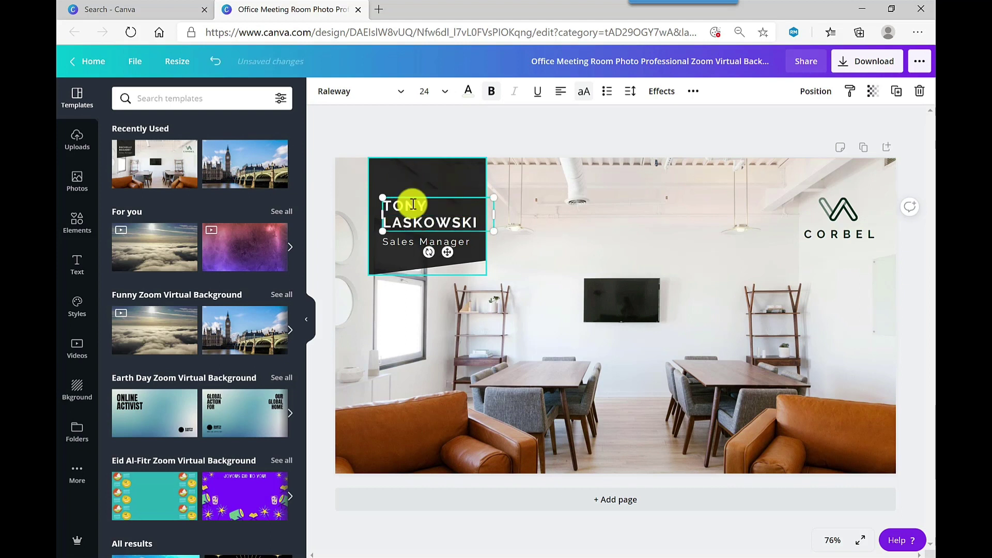
Change the subtitle from Sales Manager to IT Trainer.
triple_click(411, 241)
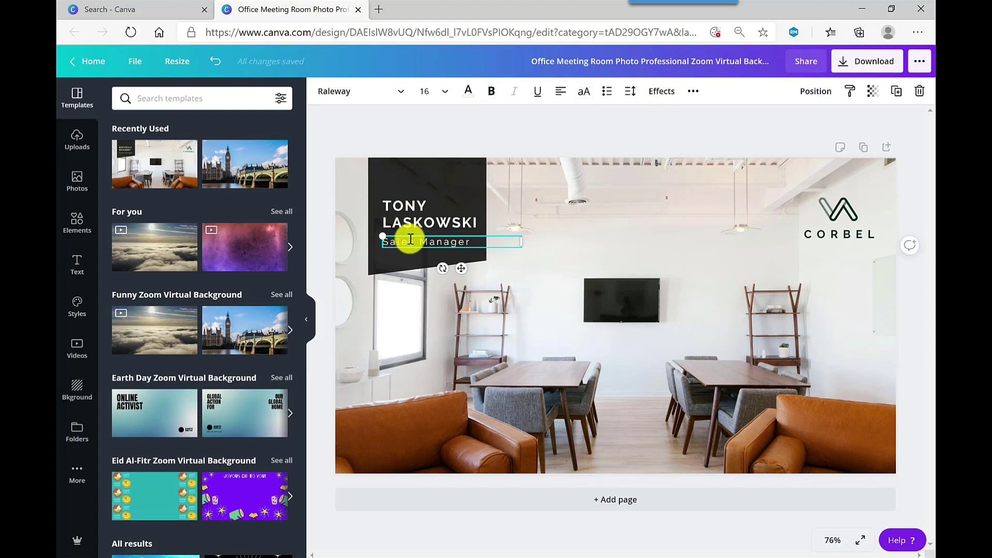
key(BackSpace)
text(IT Trainer)
click(459, 131)
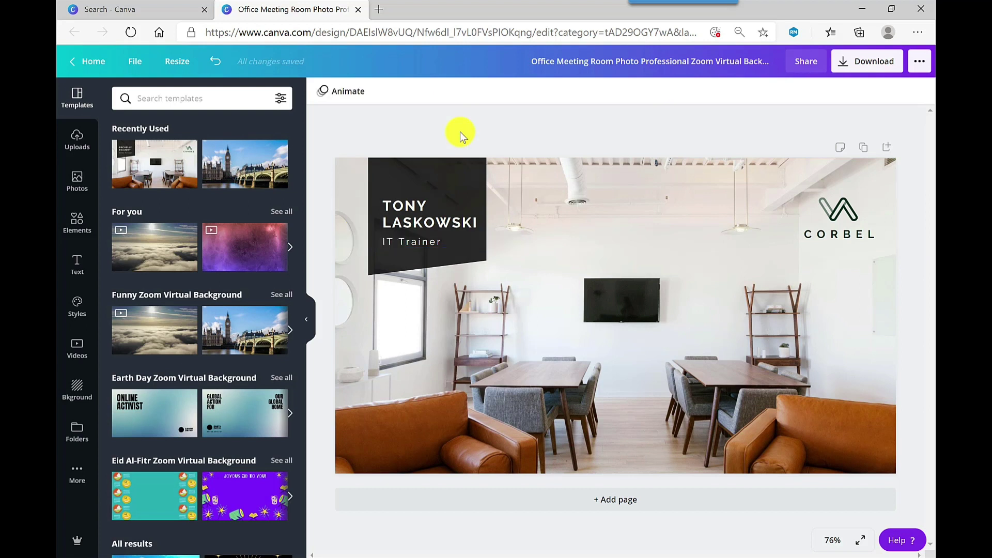
Recolour the dark name panel to a custom blue, #3A7EC6.
click(451, 181)
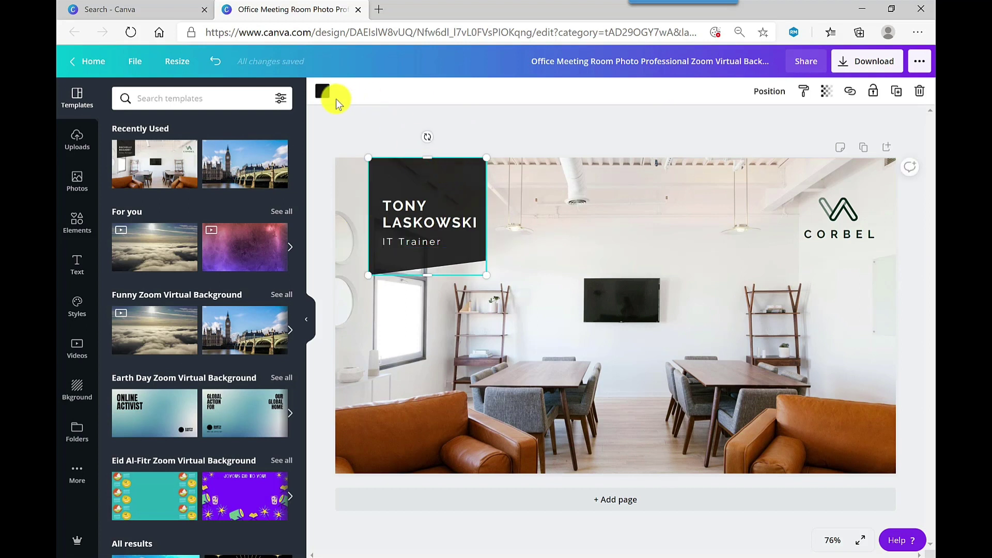
click(324, 93)
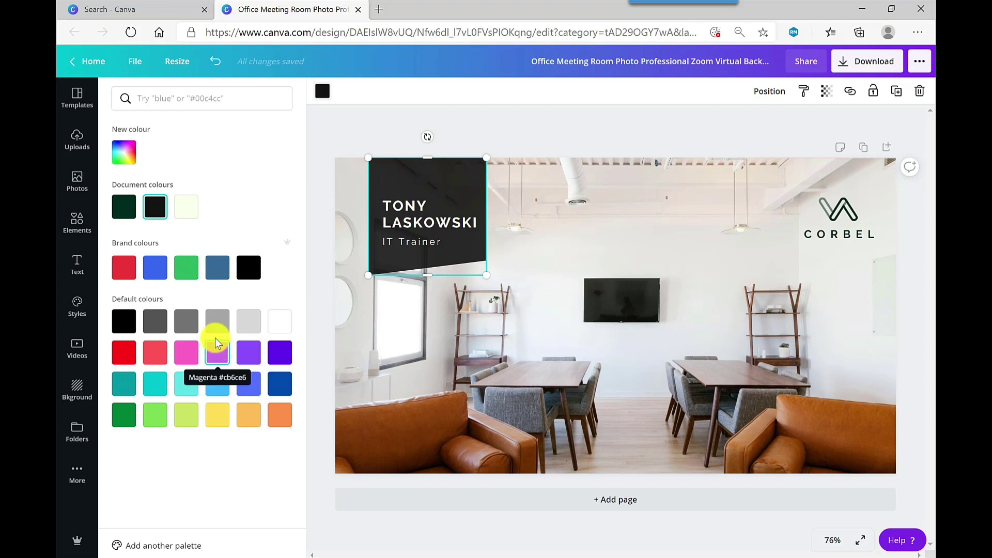
click(127, 150)
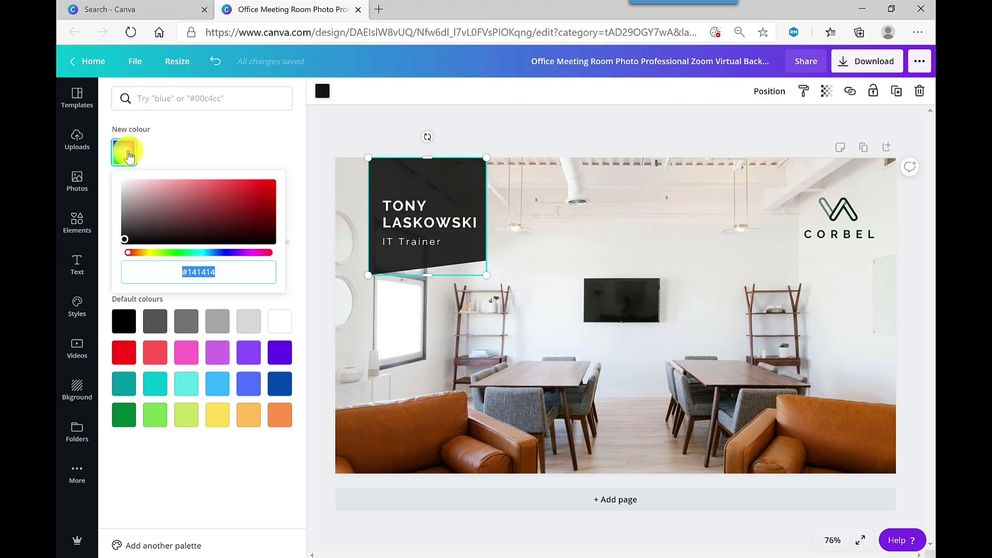
click(211, 252)
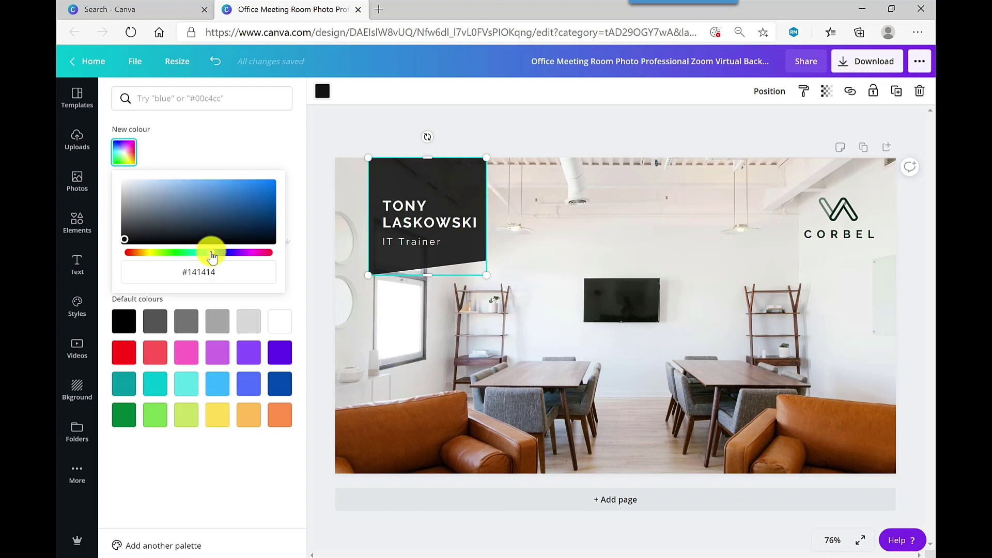
drag(131, 241, 231, 194)
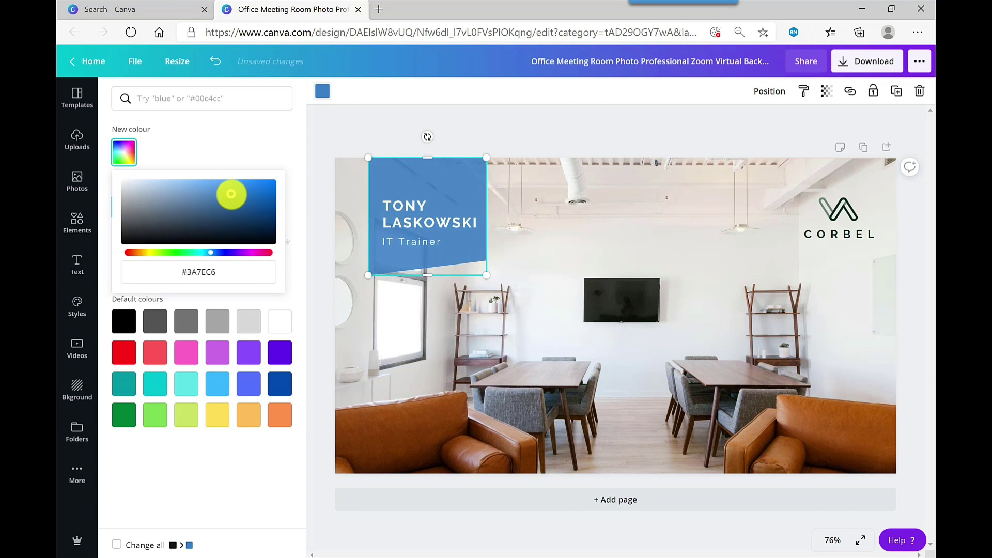
click(280, 148)
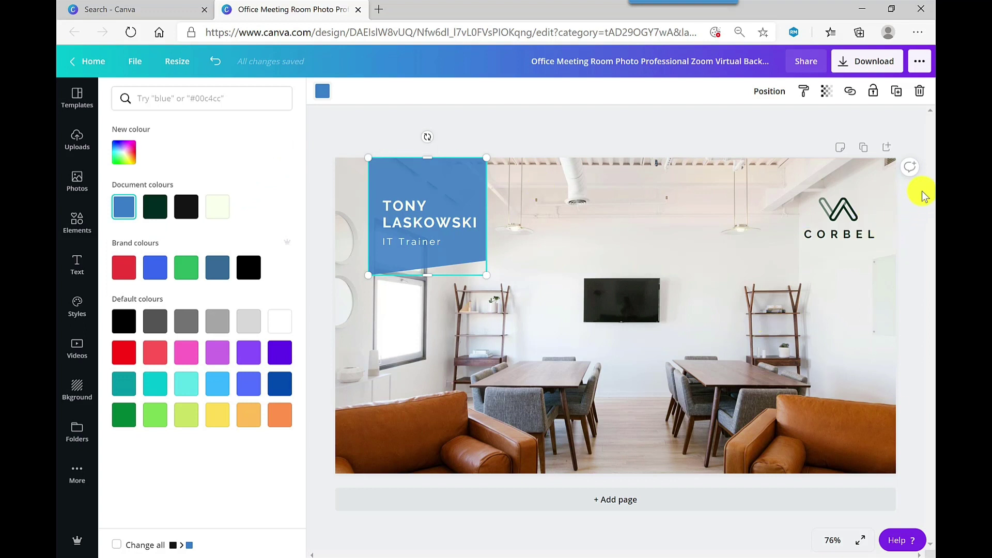
Delete the CORBEL logo and add the Ready Steady Excel image from Uploads.
drag(923, 191, 727, 274)
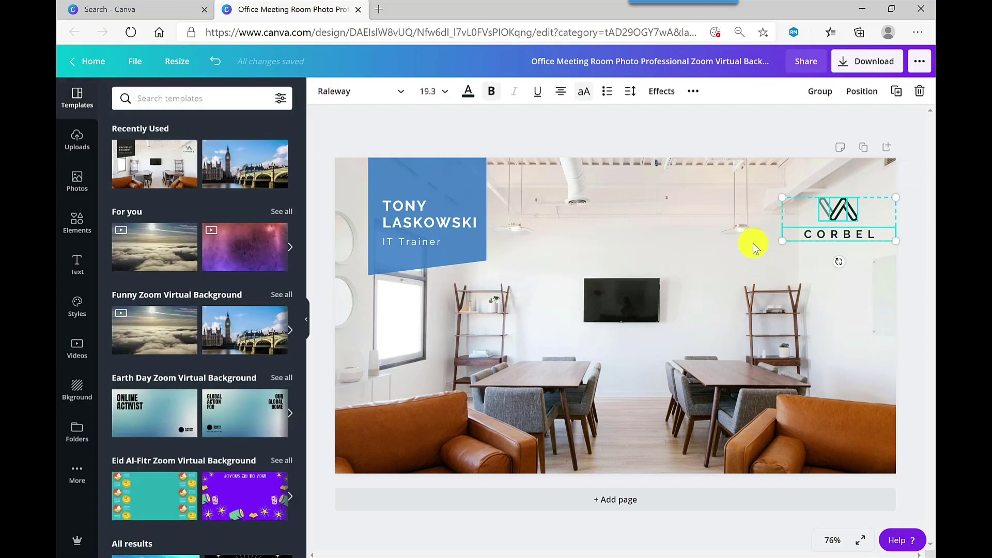
key(Delete)
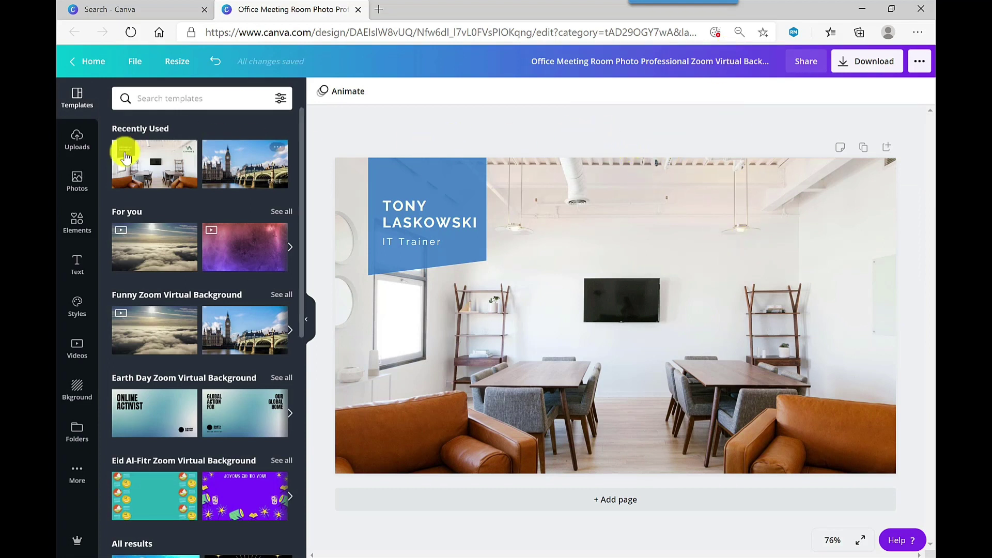
click(77, 147)
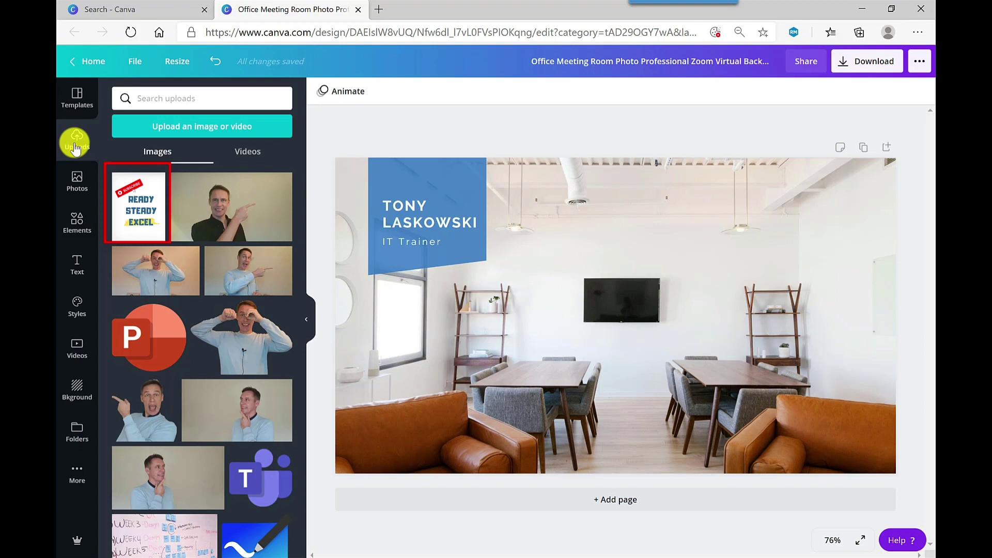
click(196, 133)
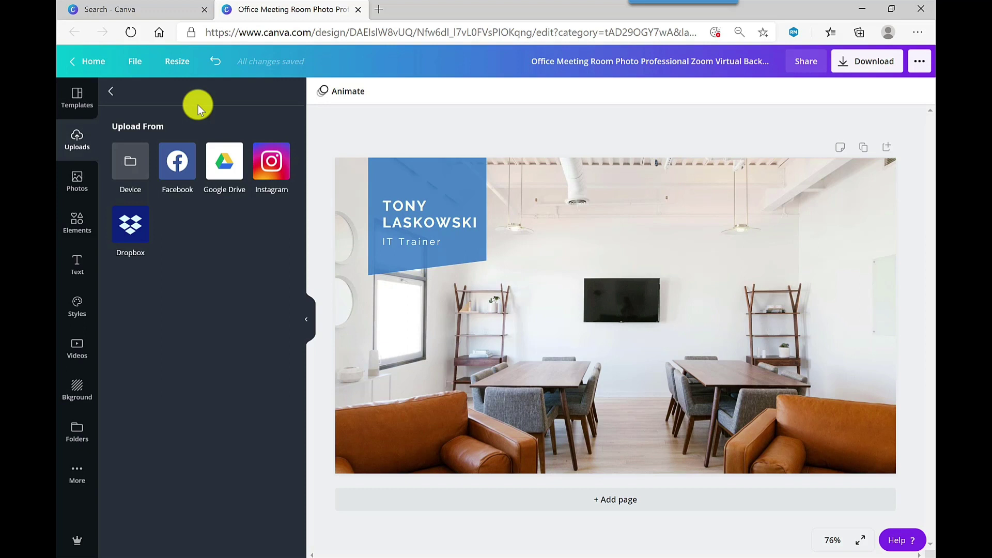
click(109, 94)
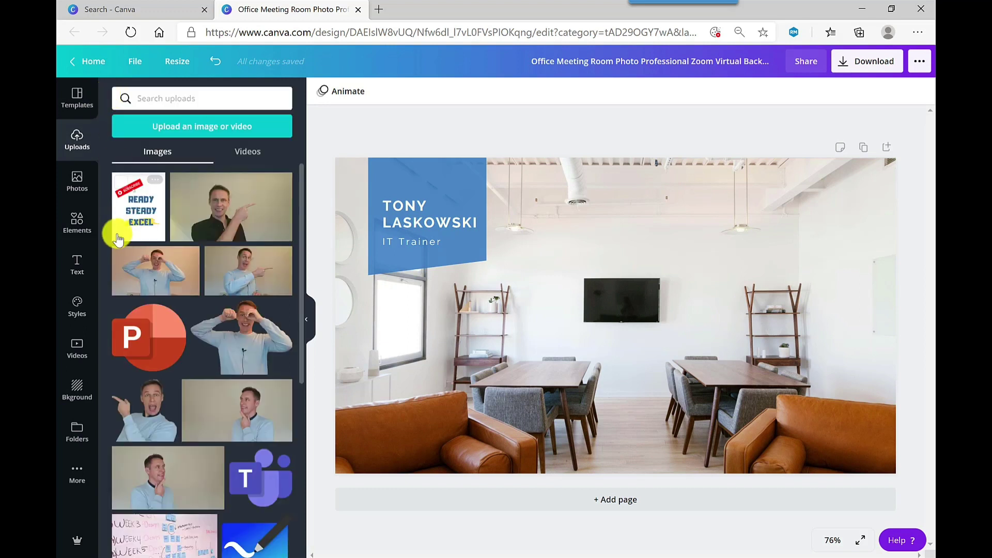
click(118, 238)
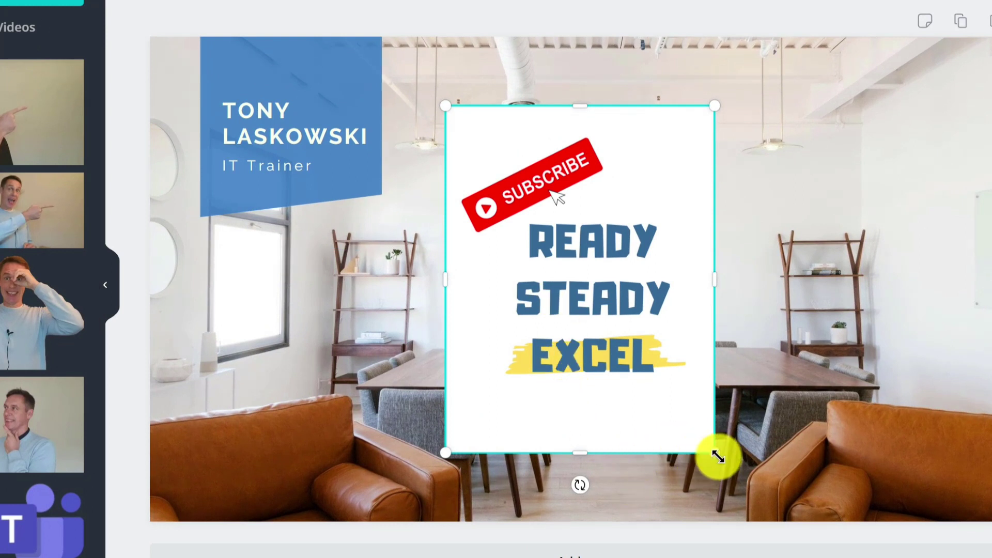
Shrink the logo, crop its bottom space, and place it top-right.
drag(718, 457, 593, 320)
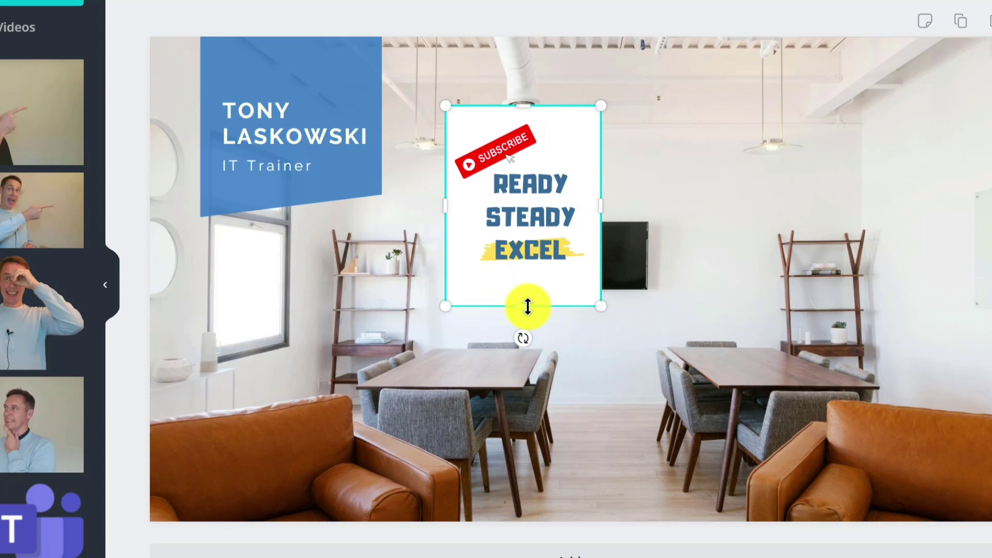
drag(526, 306, 525, 273)
drag(560, 204, 653, 222)
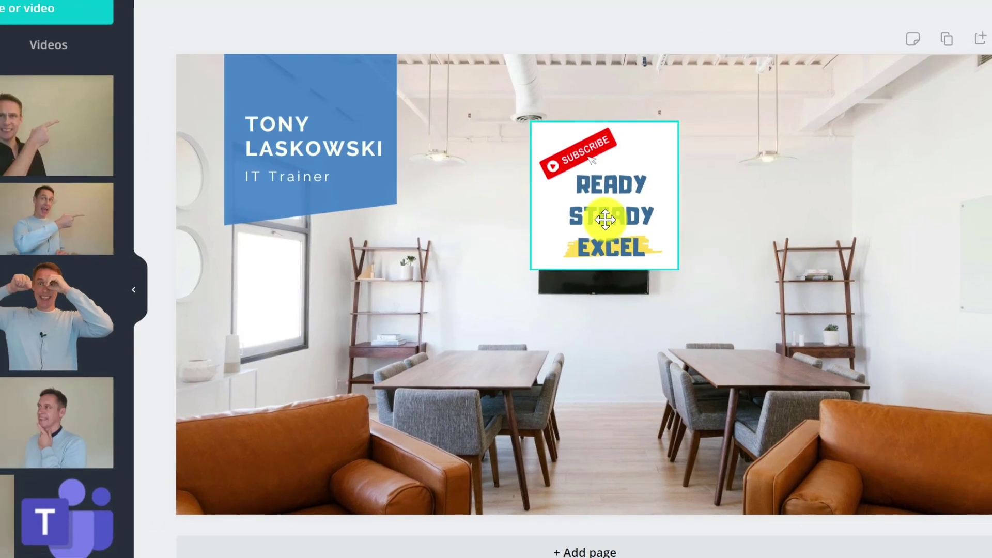
drag(662, 277, 837, 230)
click(691, 152)
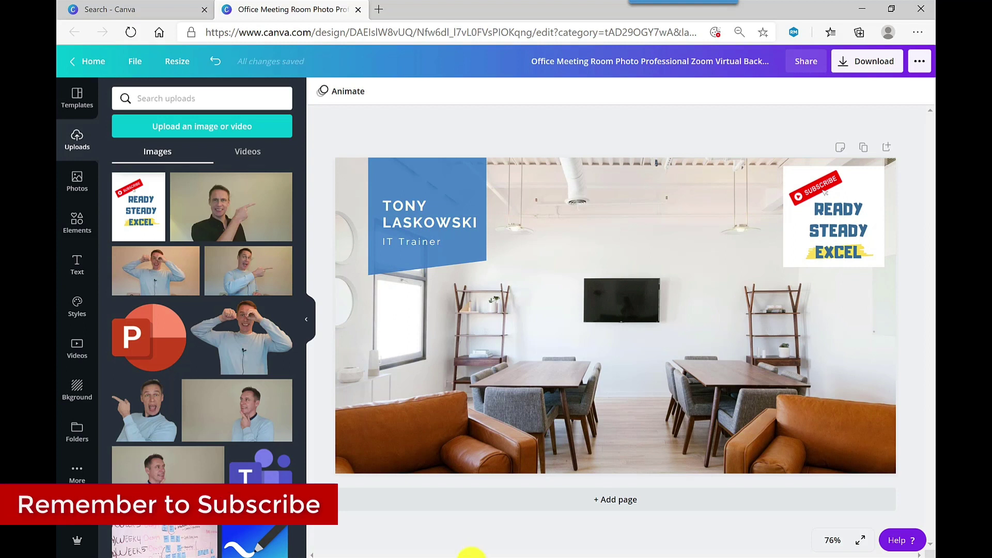
Delete the office meeting room photo, leaving a plain black background.
click(612, 312)
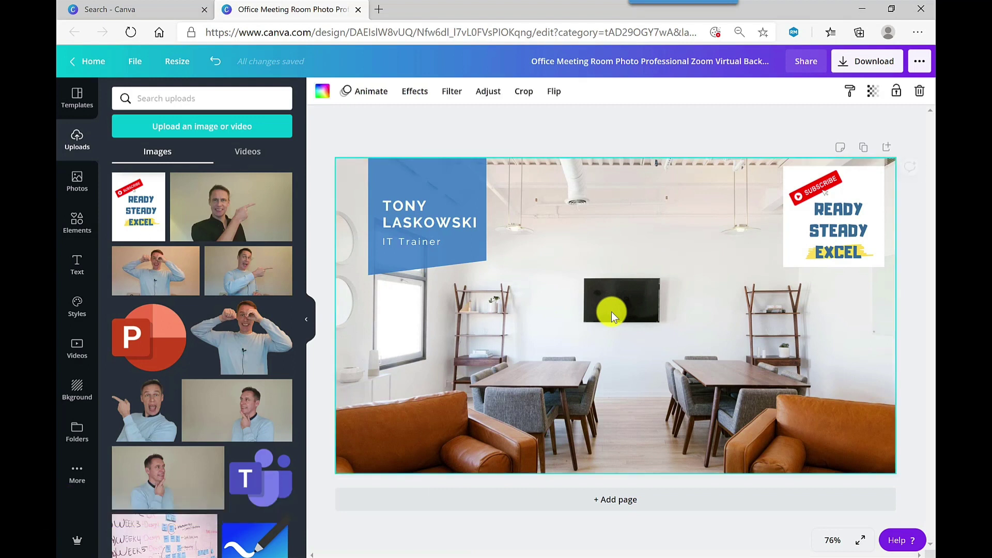
key(Delete)
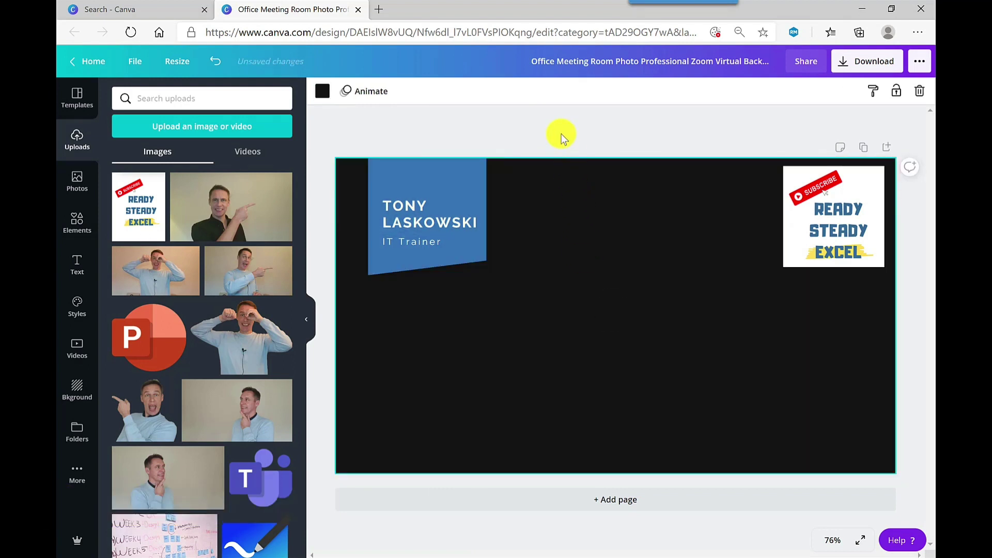
click(468, 125)
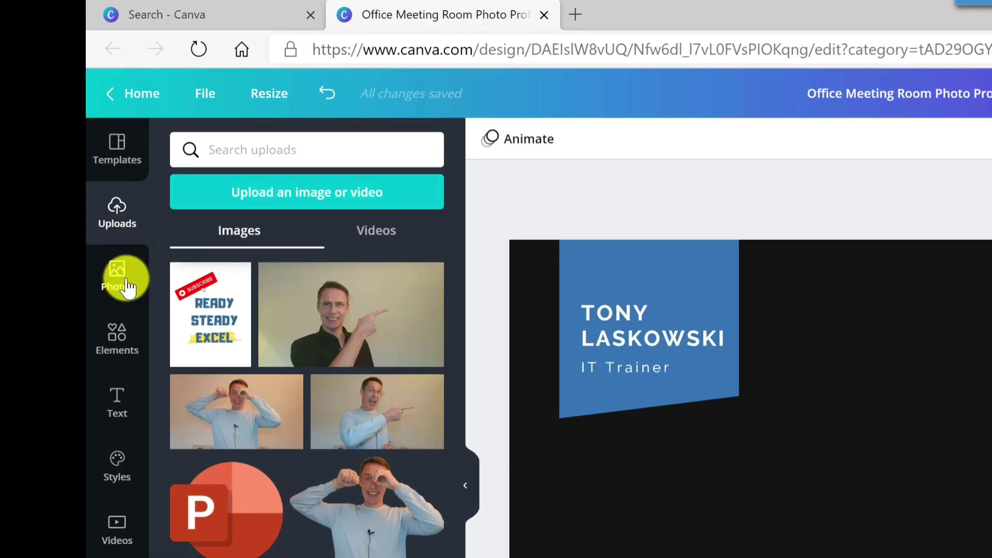
Search the stock photos for 'london' and browse the results.
click(123, 278)
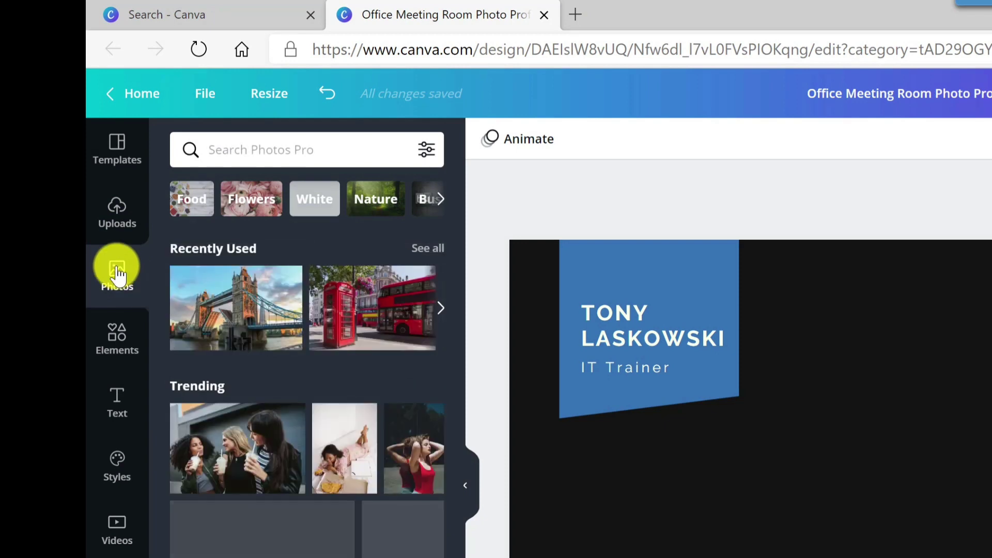
click(241, 147)
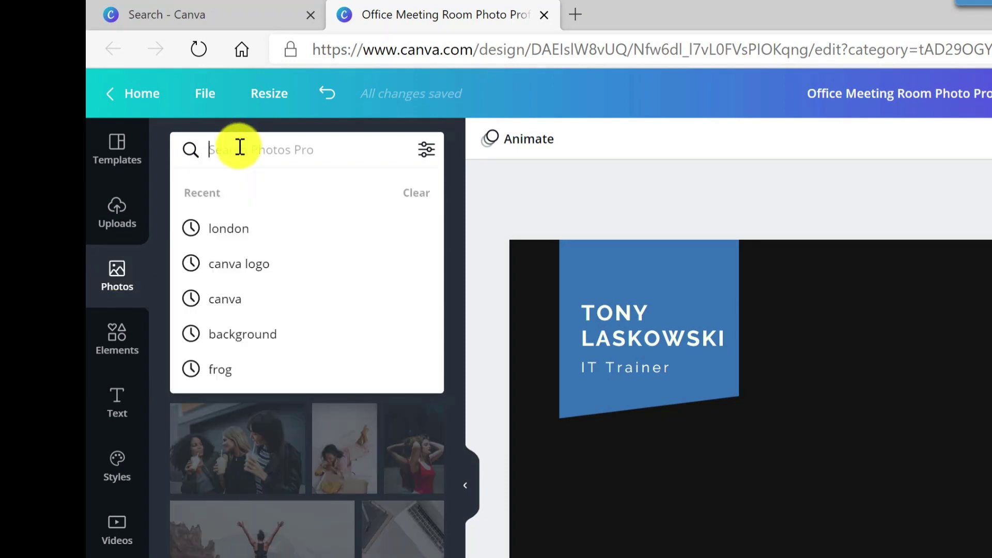
text(london)
key(Return)
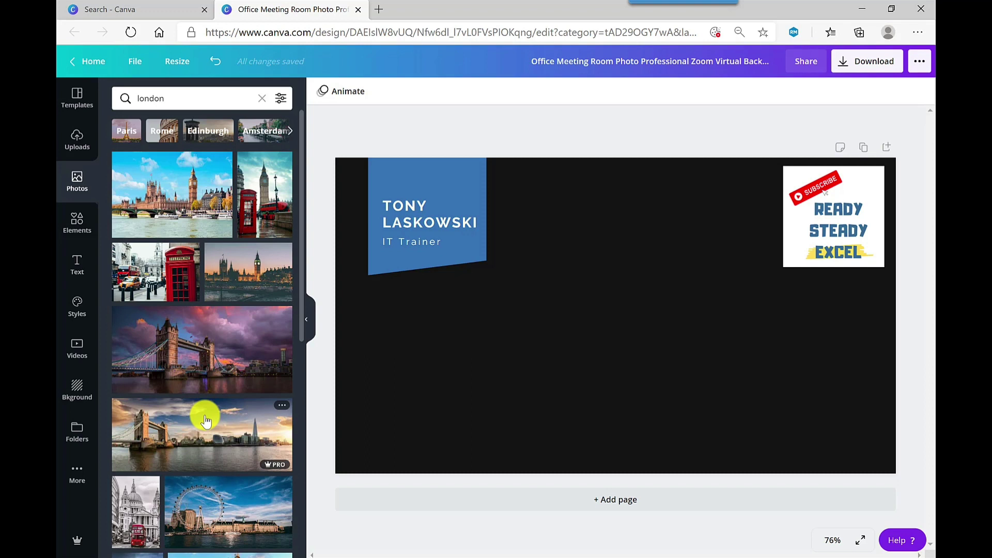
scroll(255, 233, down, 3)
scroll(266, 221, up, 1)
scroll(247, 250, down, 1)
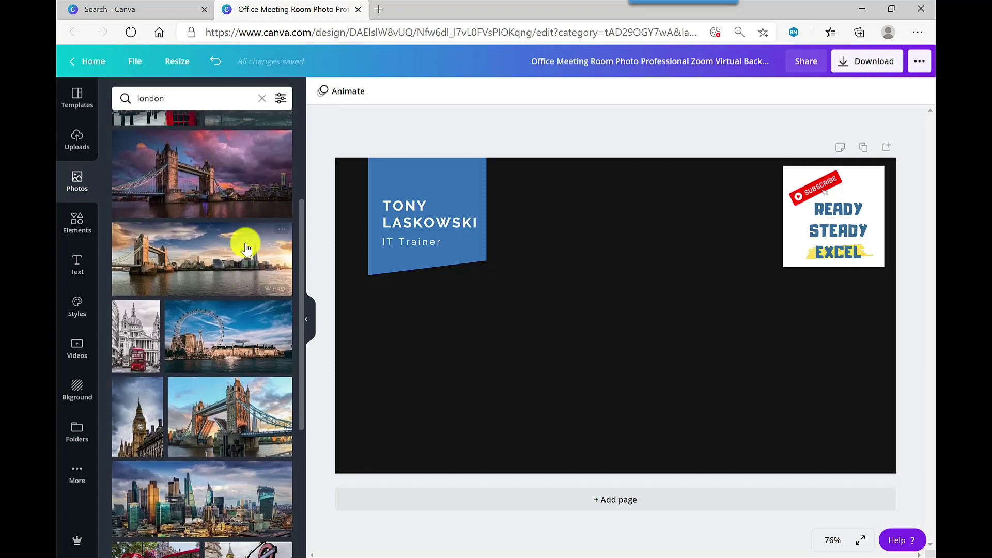
scroll(245, 249, down, 3)
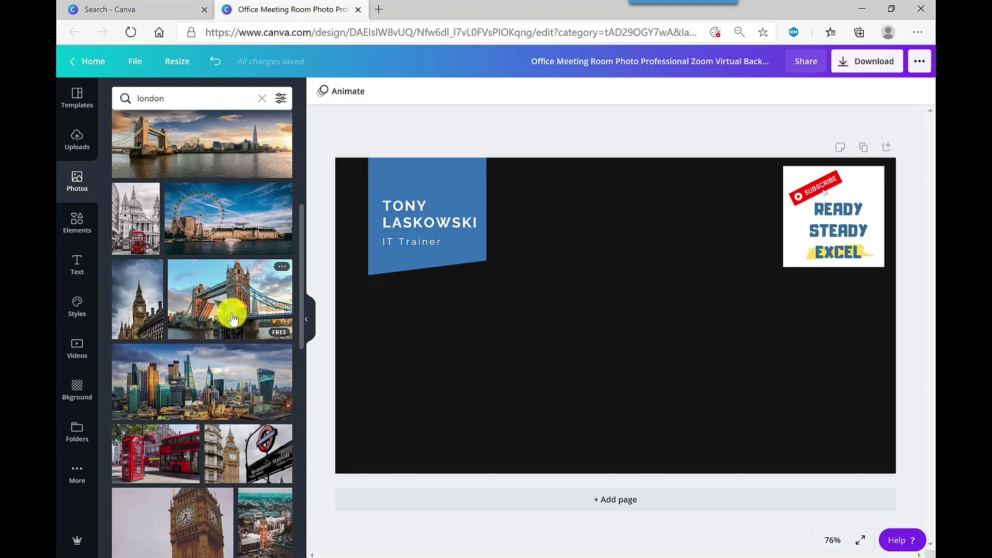
Add the Tower Bridge photo and enlarge it to fill the whole page.
click(233, 318)
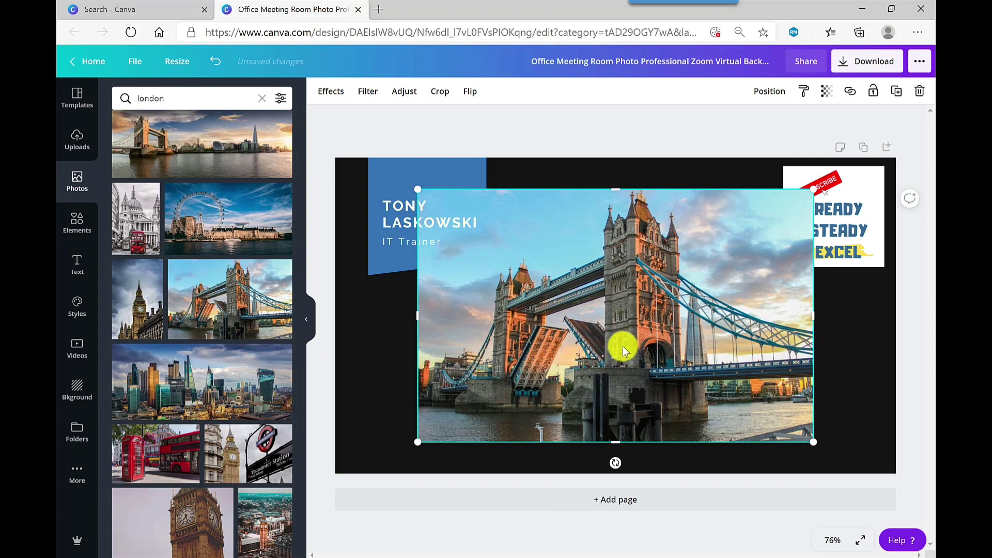
drag(614, 342, 536, 301)
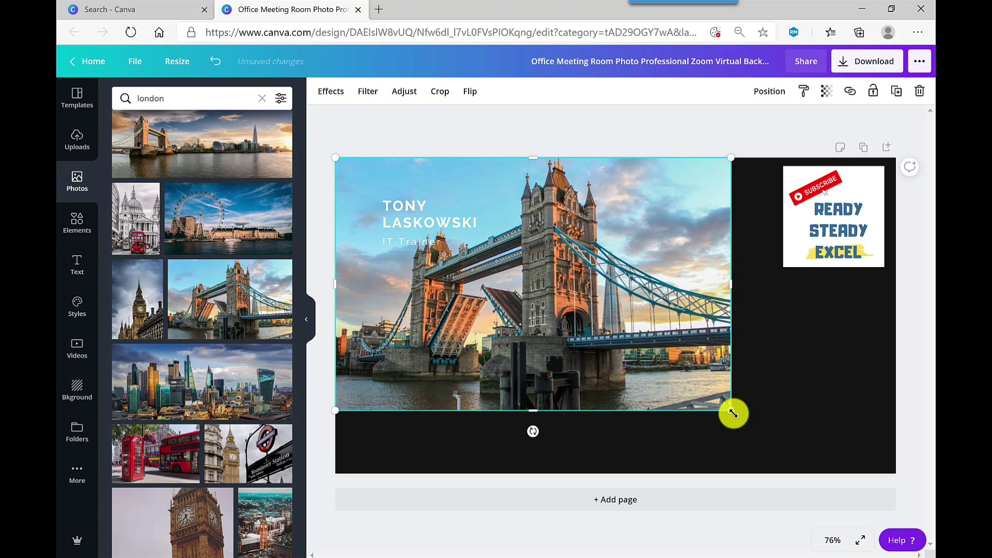
drag(733, 413, 893, 537)
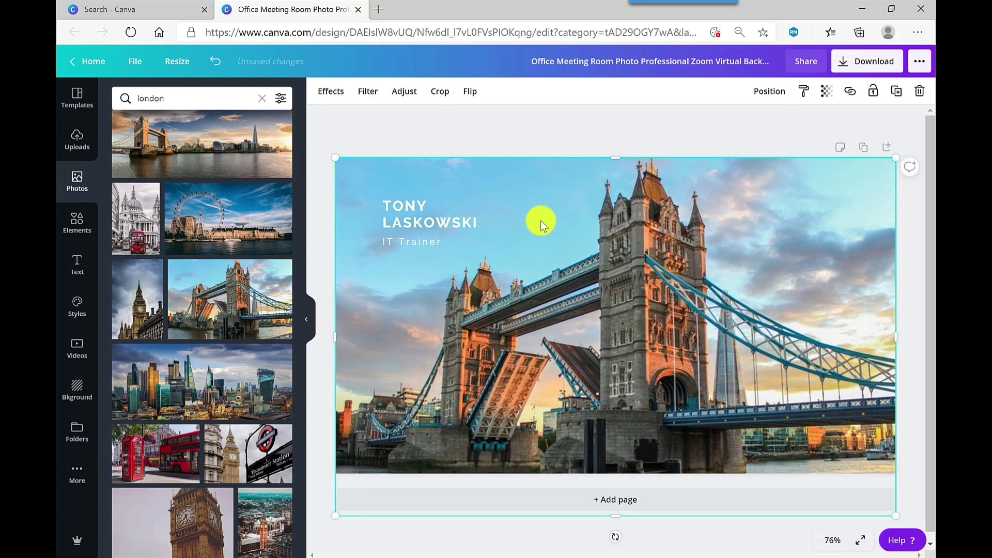
click(681, 123)
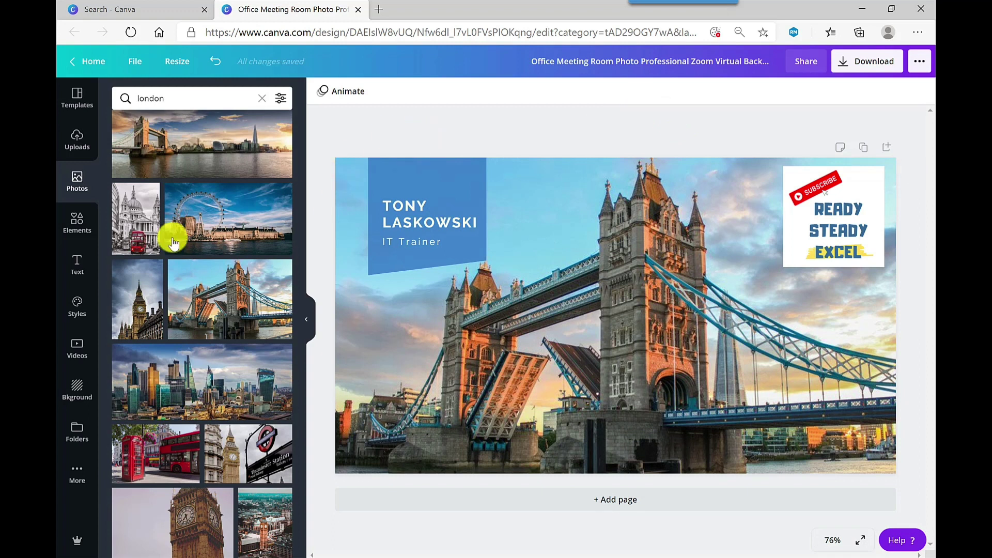
Preview the Elements, Text, Styles, Videos and Background sidebar panels.
click(78, 226)
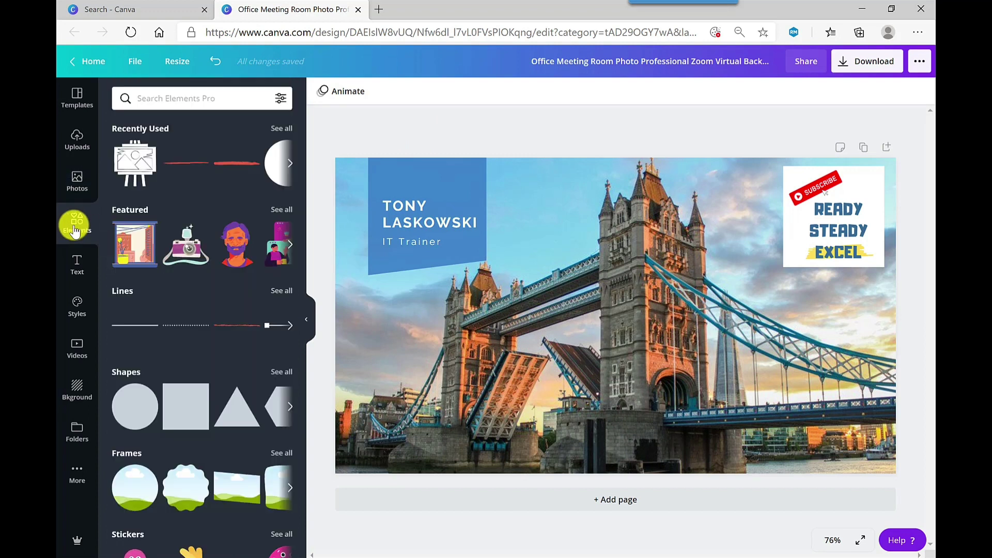
scroll(203, 280, down, 3)
scroll(205, 284, down, 5)
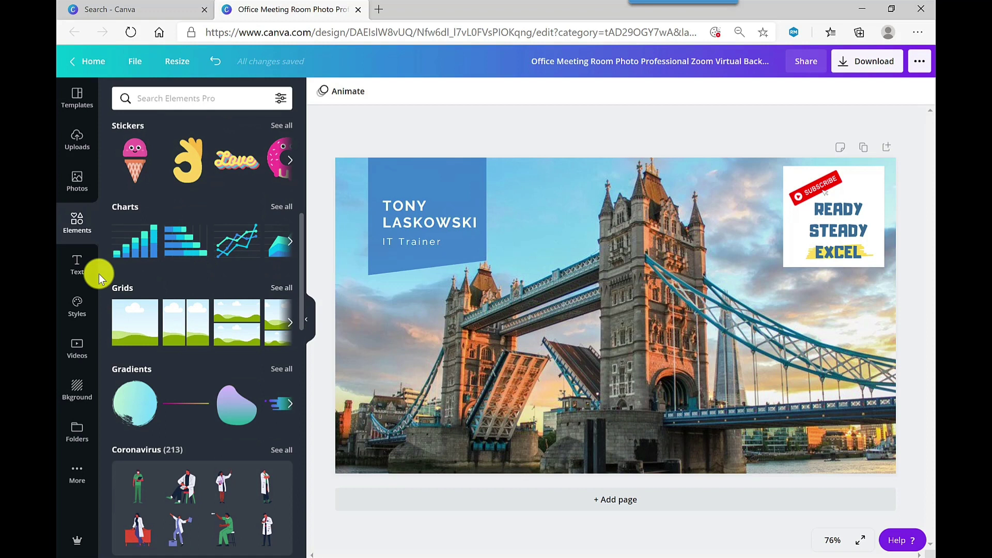
click(82, 267)
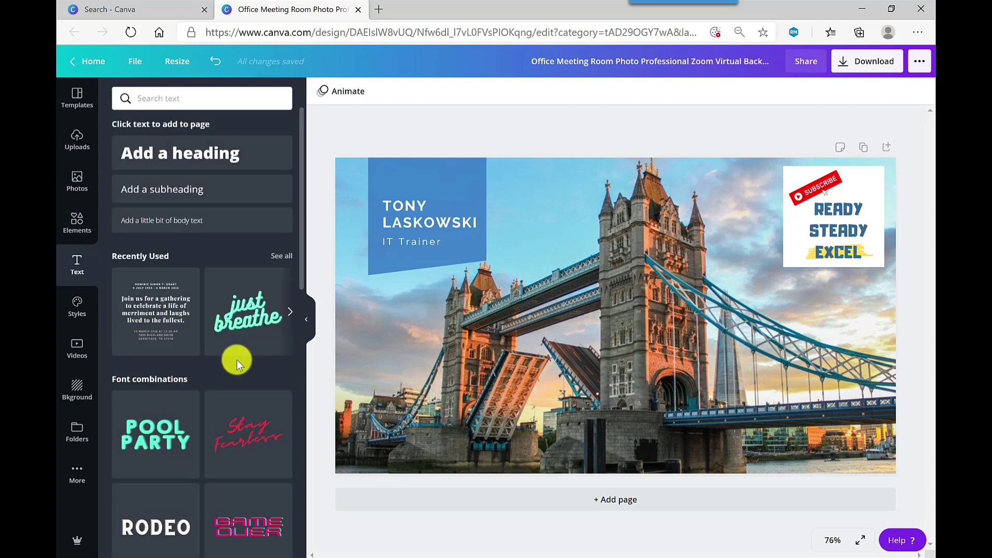
scroll(220, 365, down, 5)
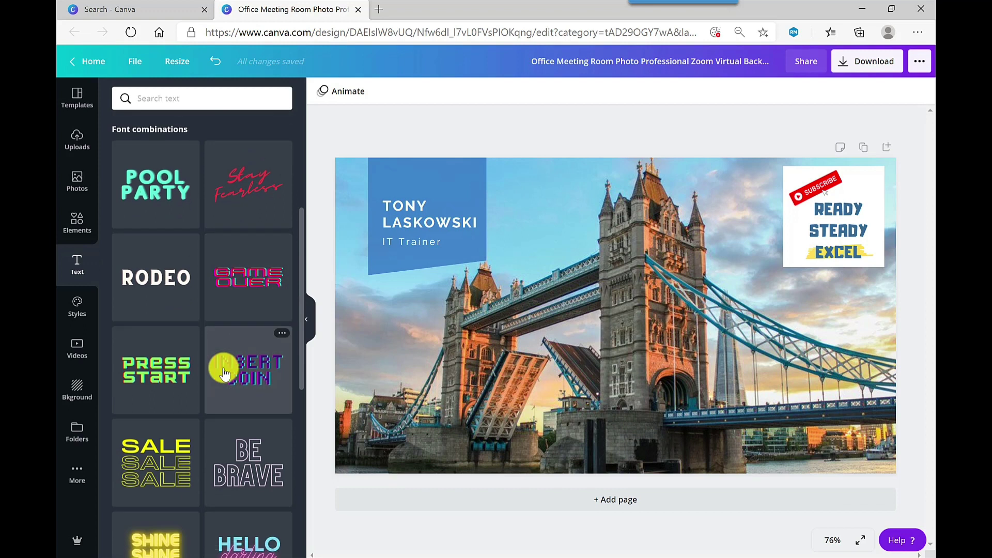
click(81, 314)
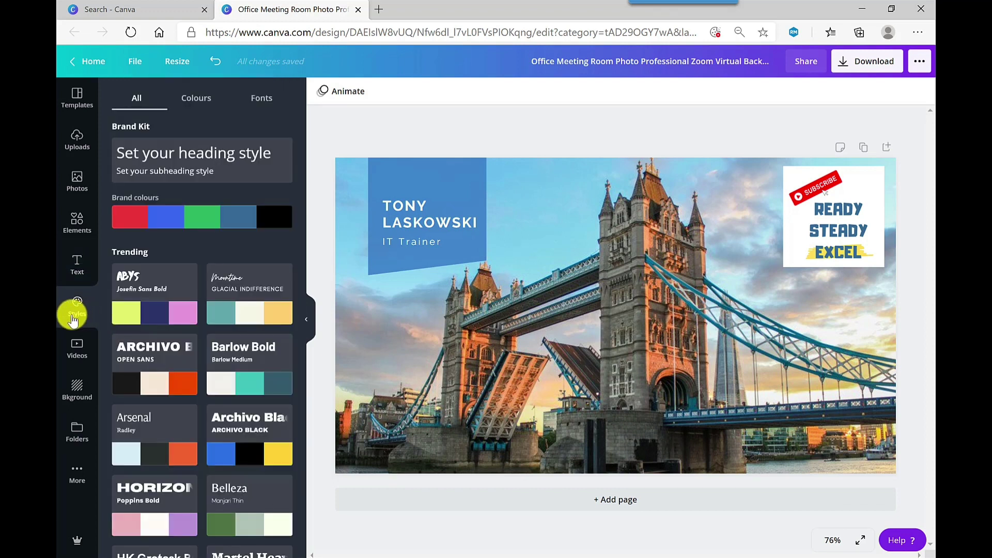
click(66, 350)
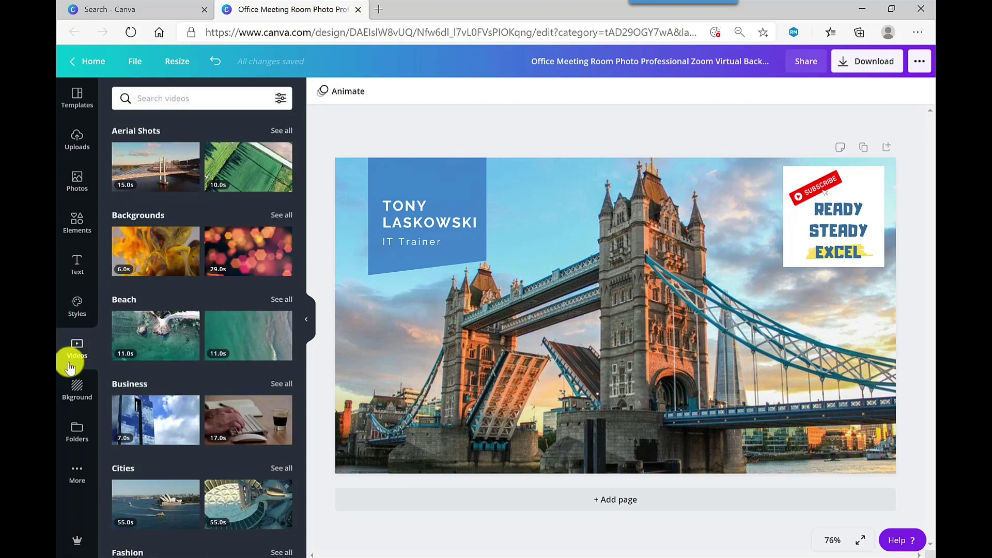
click(77, 385)
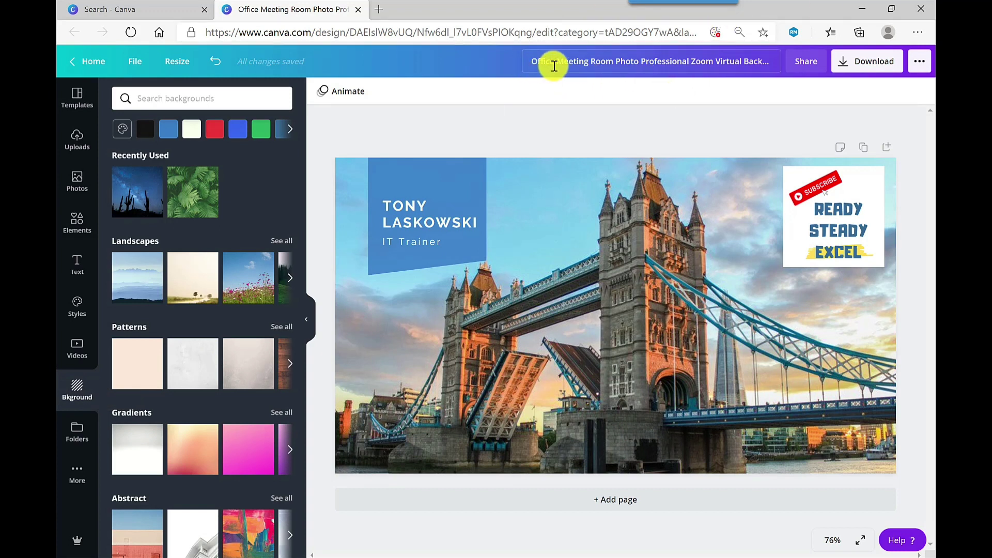
Rename the design to 'My Background' and download it as a 1280 × 720 PNG.
click(655, 61)
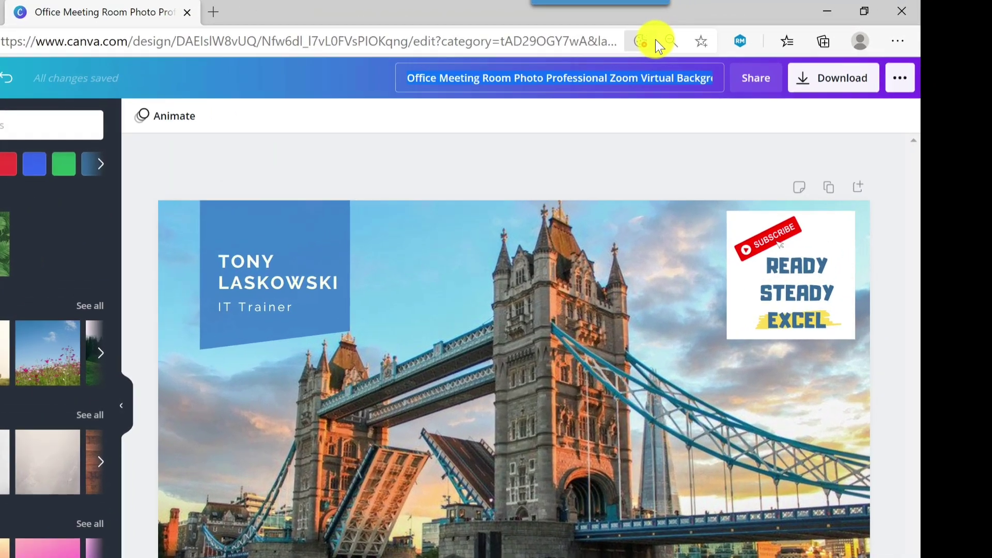
text(M)
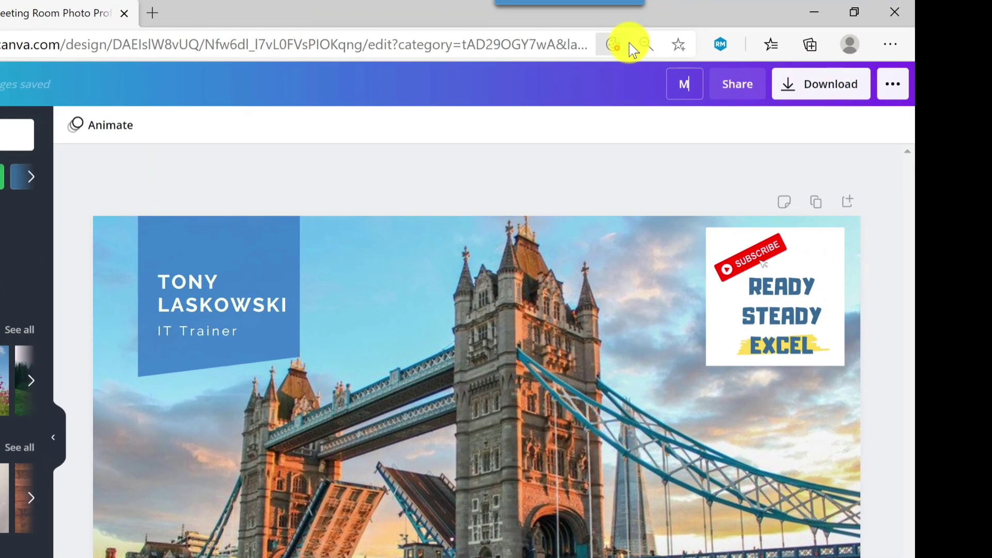
text(y Backg)
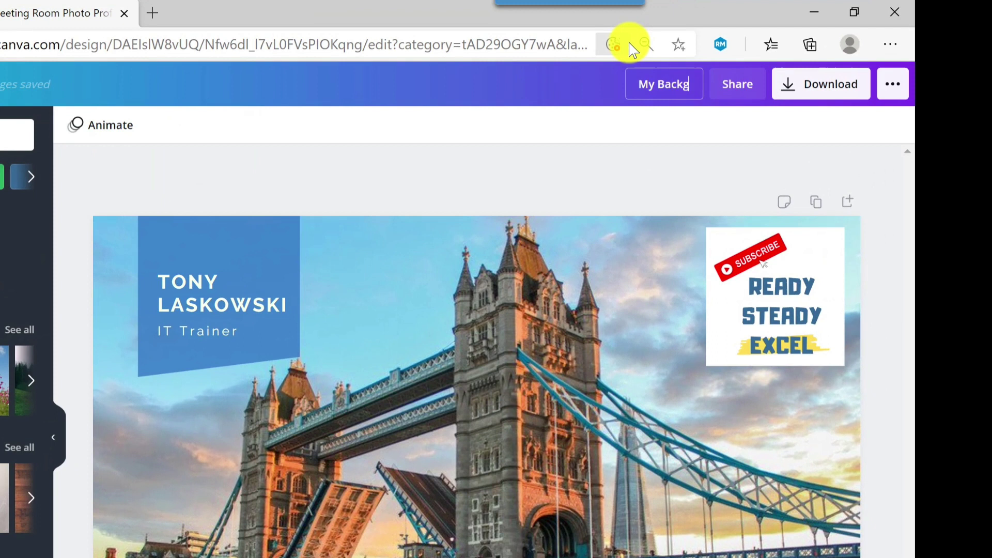
text(round)
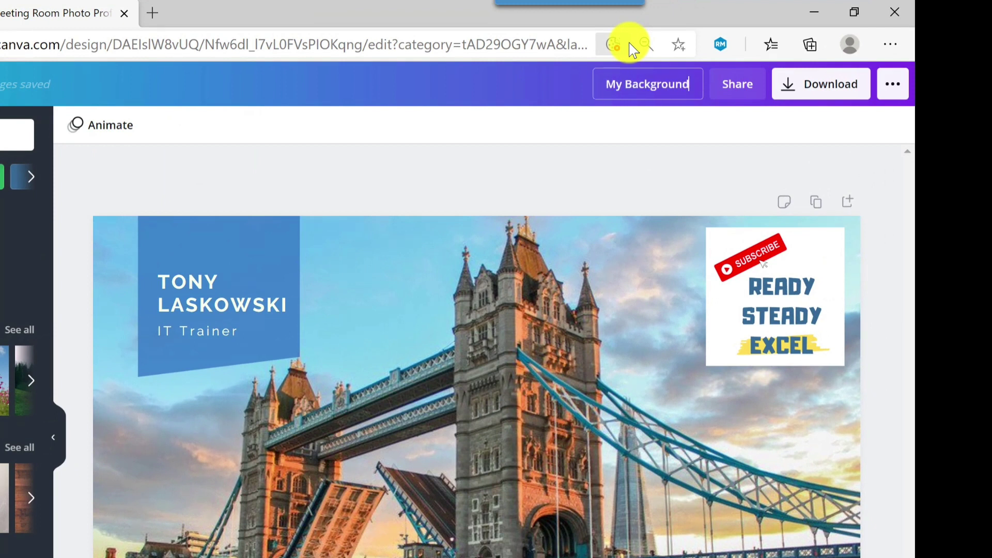
key(Return)
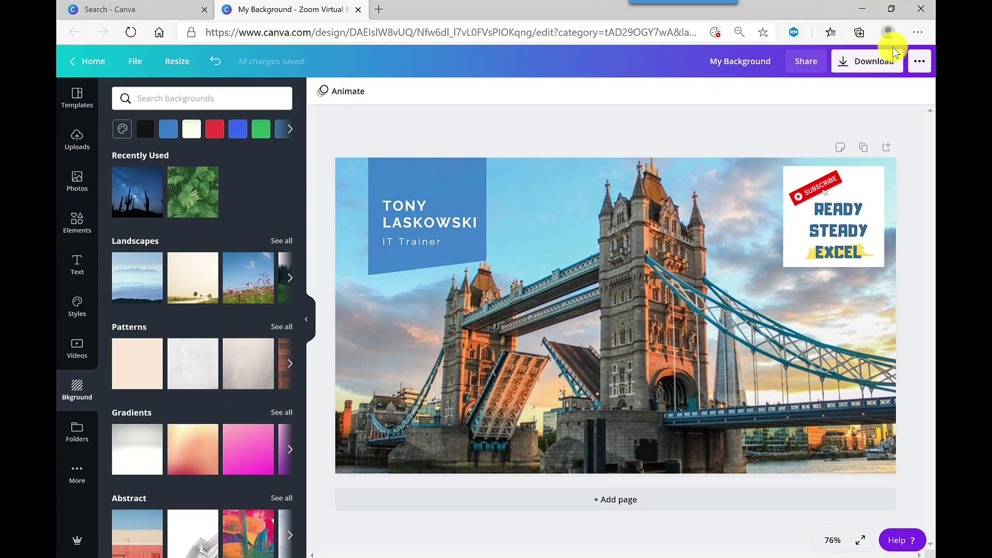
click(872, 77)
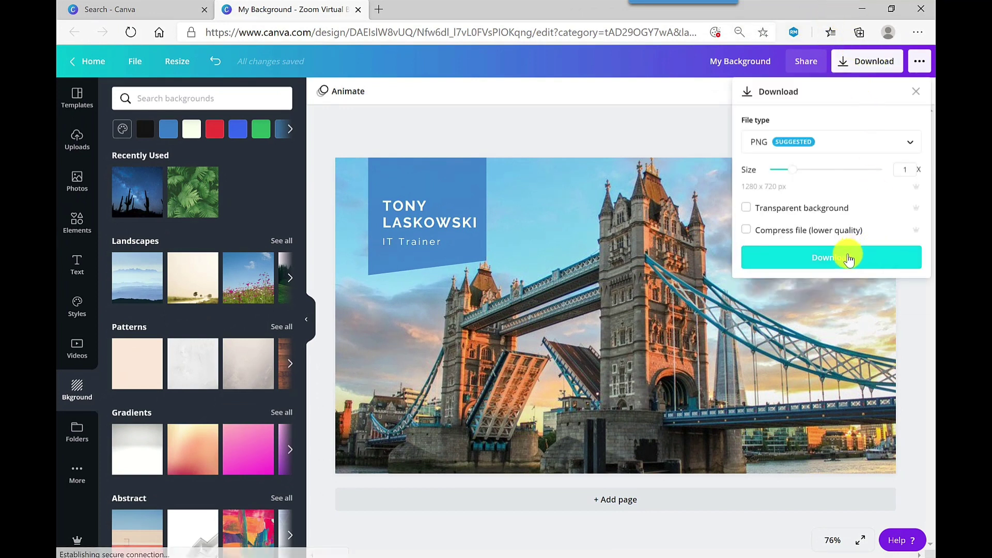
click(848, 258)
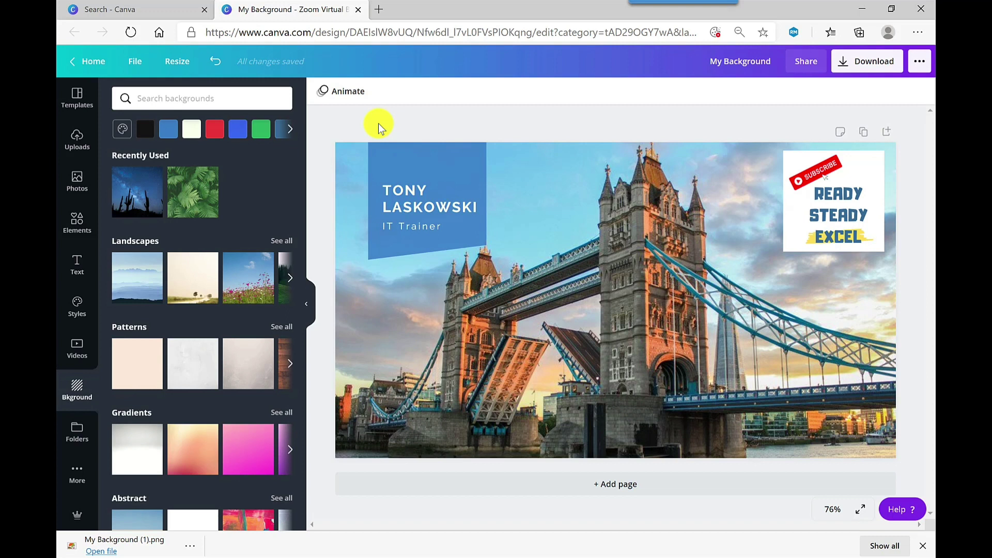
From All your designs, duplicate My Background to create 'Copy of My Background'.
click(87, 61)
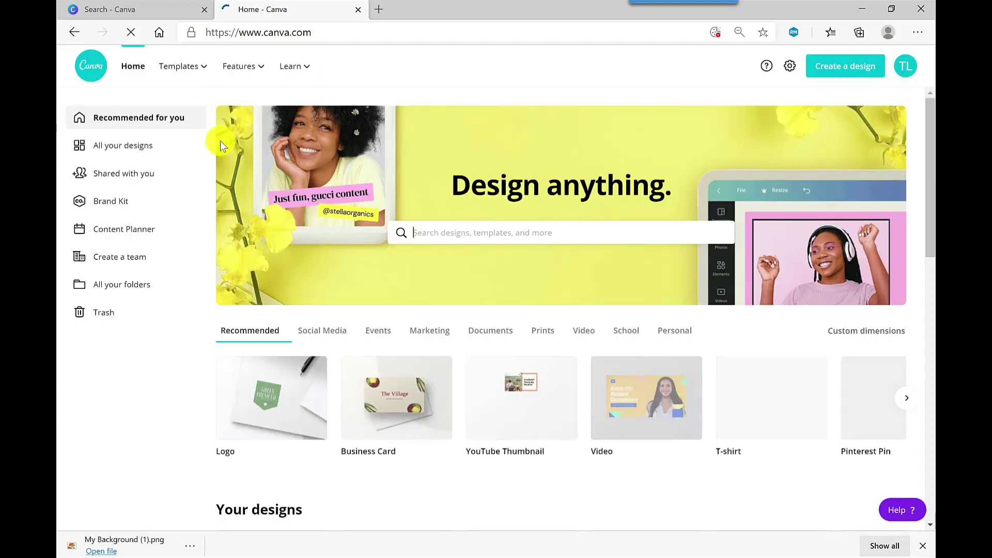
click(150, 146)
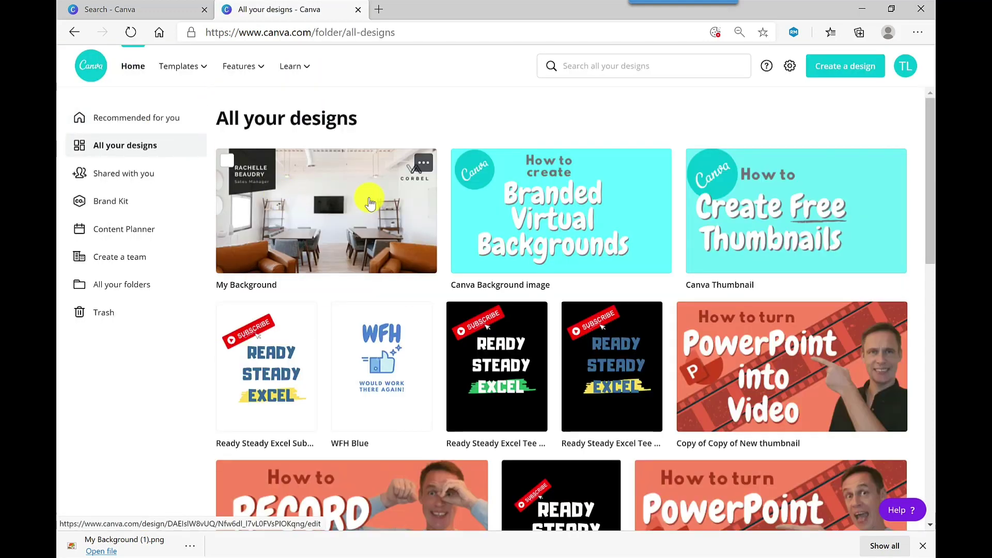
click(133, 33)
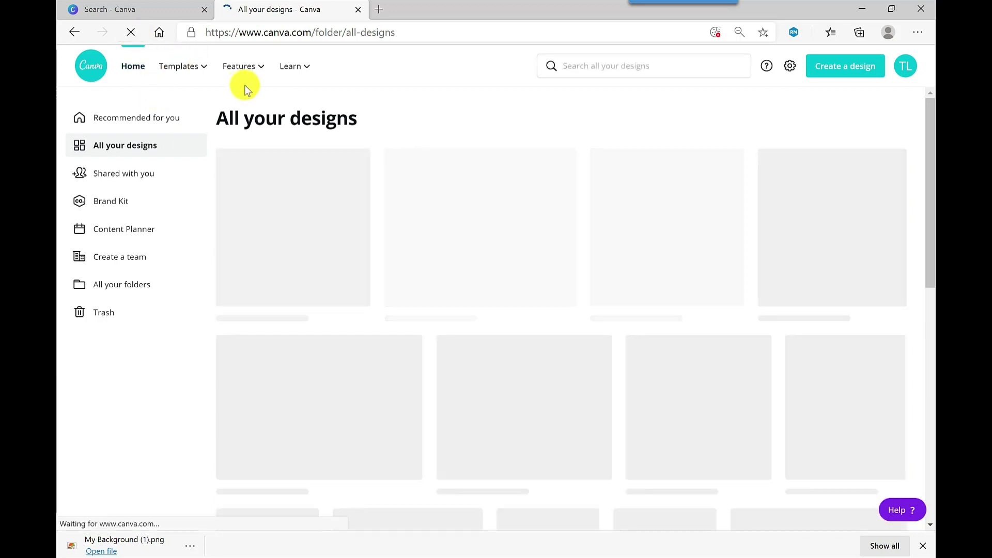
mouse_move(244, 85)
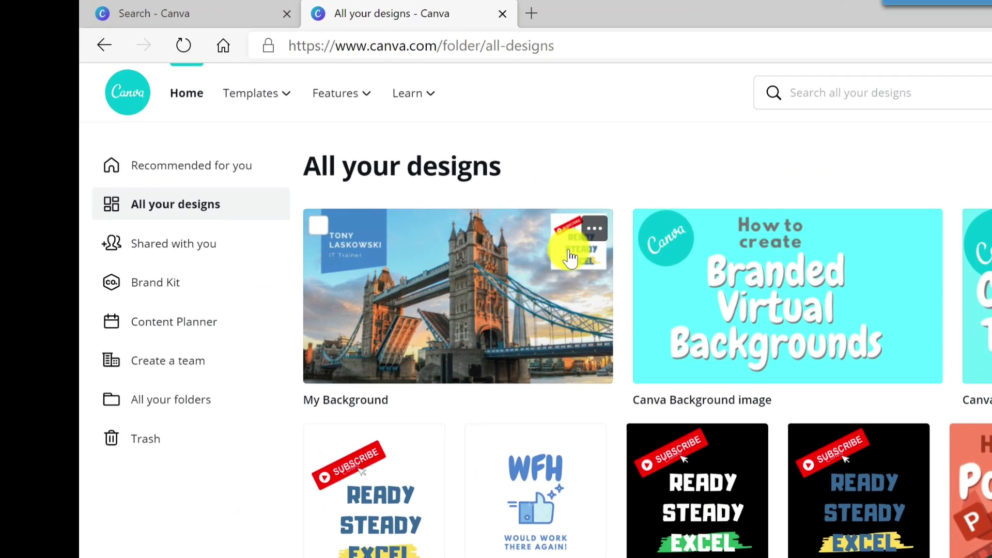
click(593, 229)
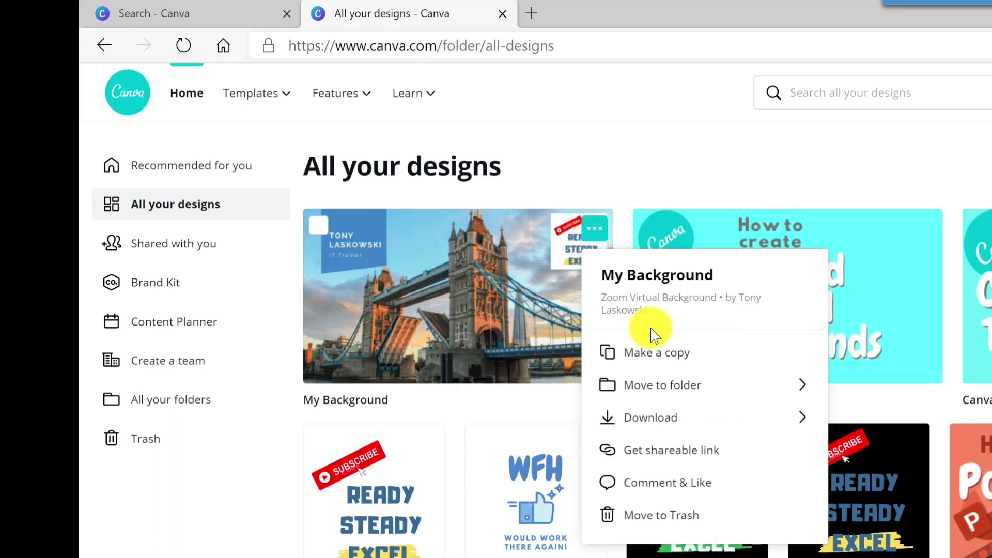
click(651, 355)
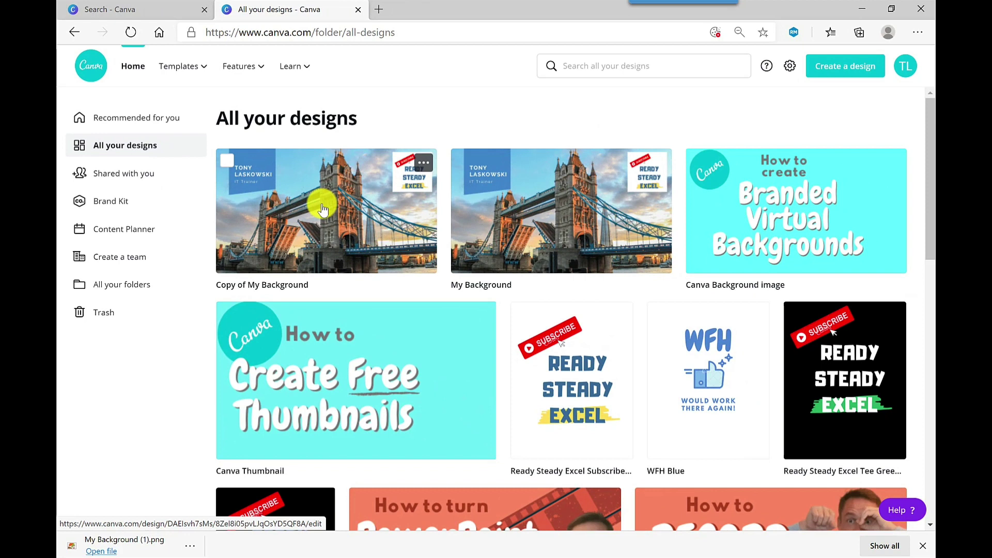
Open Copy of My Background and delete its Tower Bridge photo.
click(323, 208)
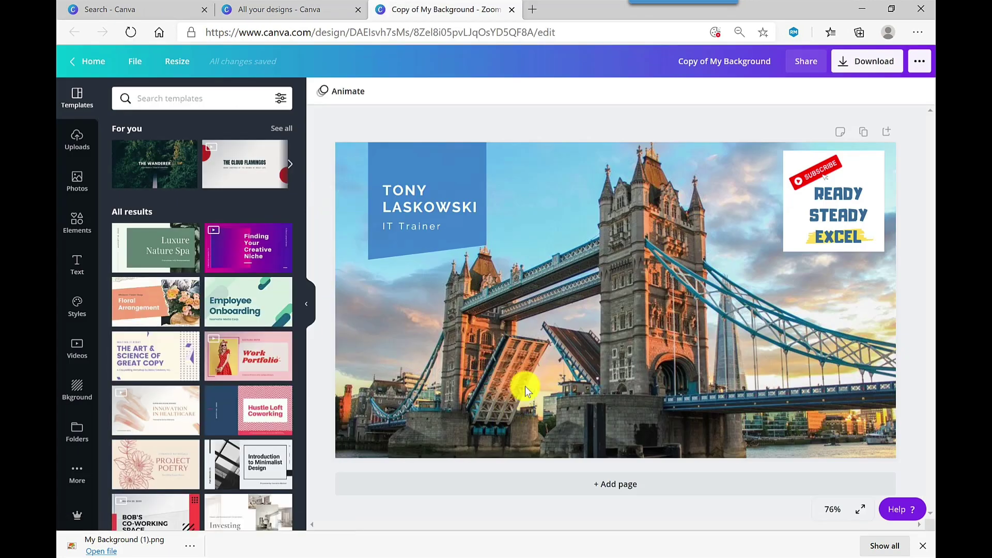
click(587, 321)
key(Delete)
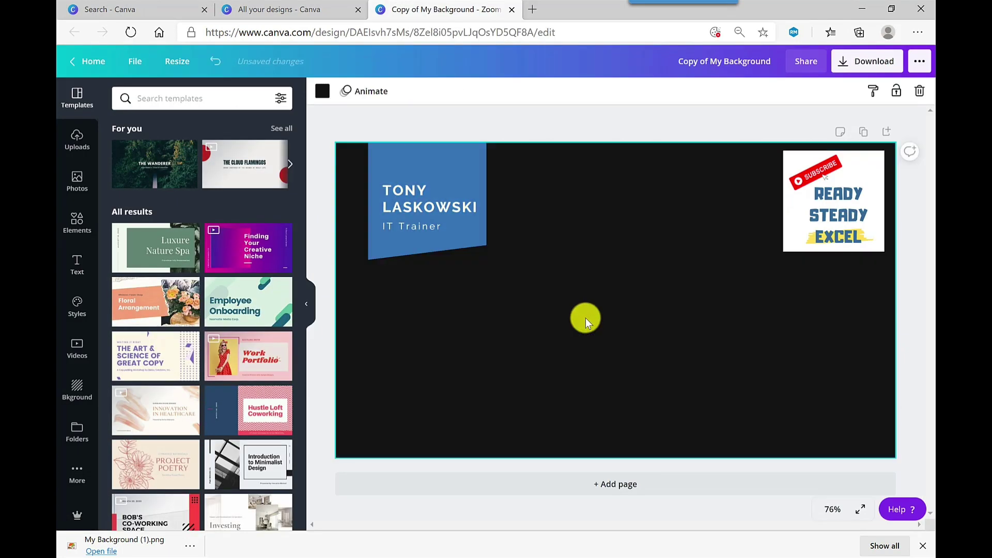
Search Photos for 'london' and set the Big Ben and Westminster photo as the background.
click(77, 181)
click(215, 98)
text(london)
click(166, 148)
drag(172, 195, 642, 348)
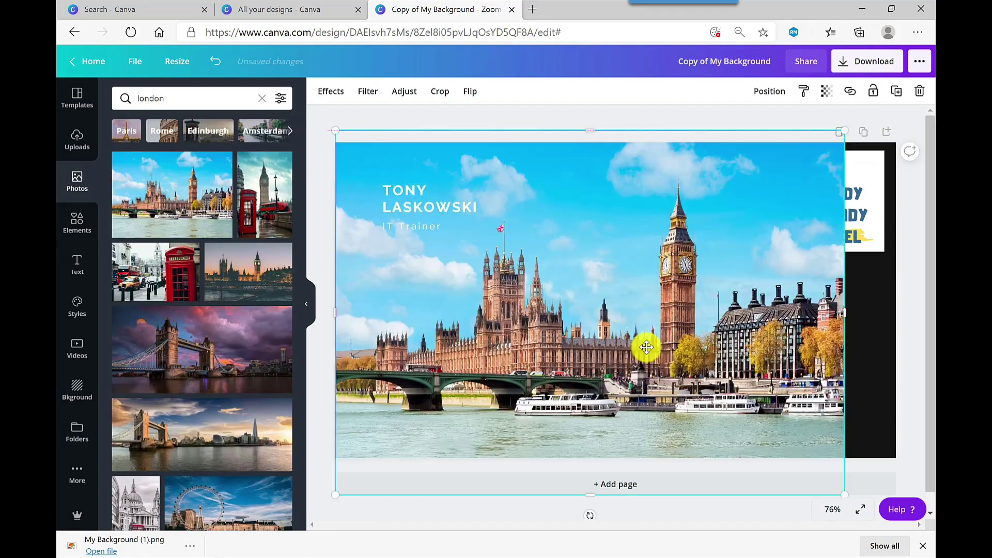